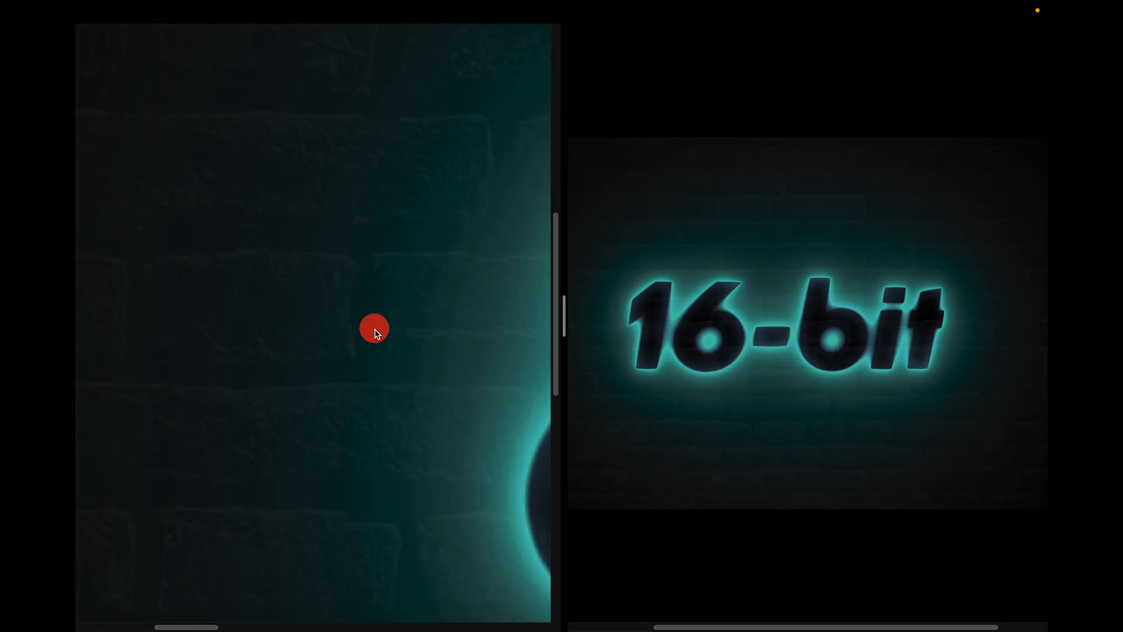
pyautogui.scroll(-2, 376, 325)
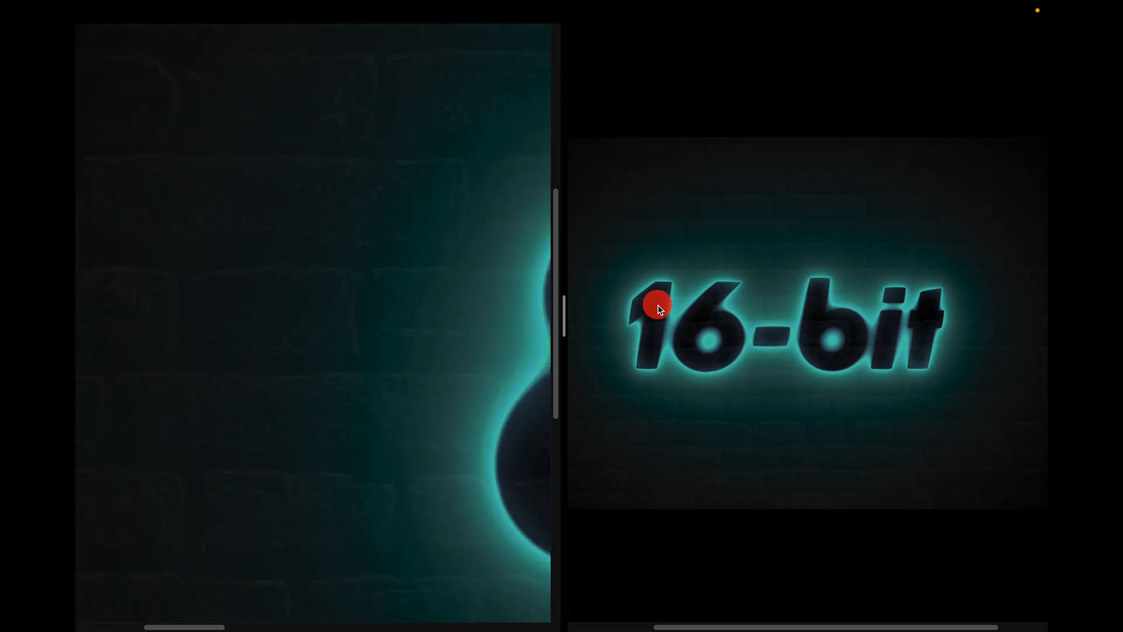
pyautogui.scroll(5, 655, 303)
pyautogui.scroll(6, 659, 303)
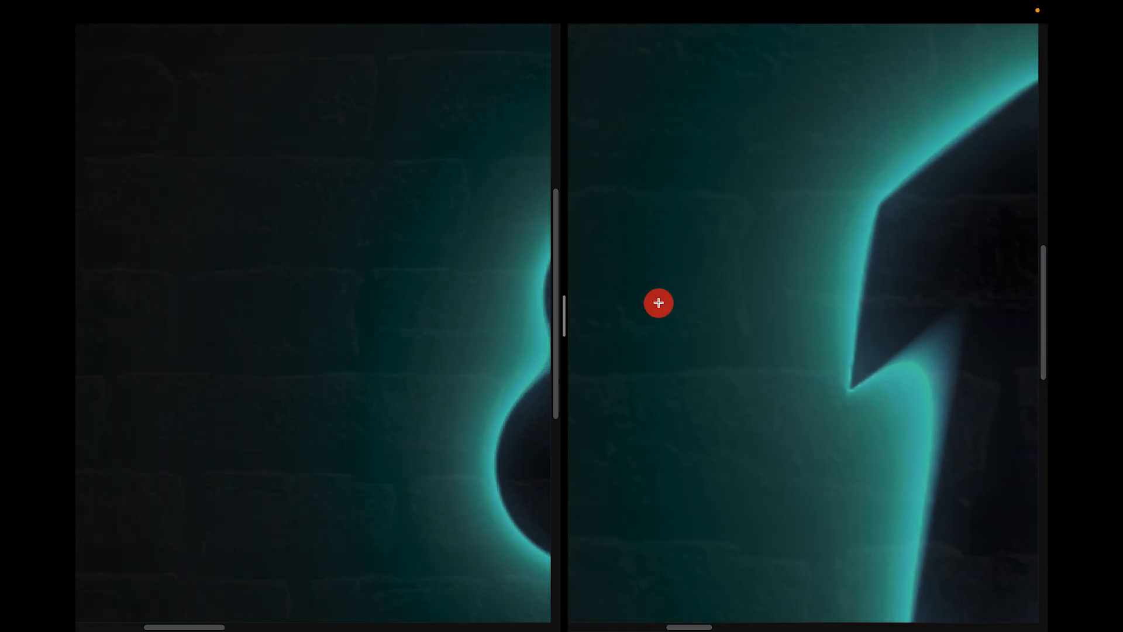
pyautogui.hscroll(2, 658, 303)
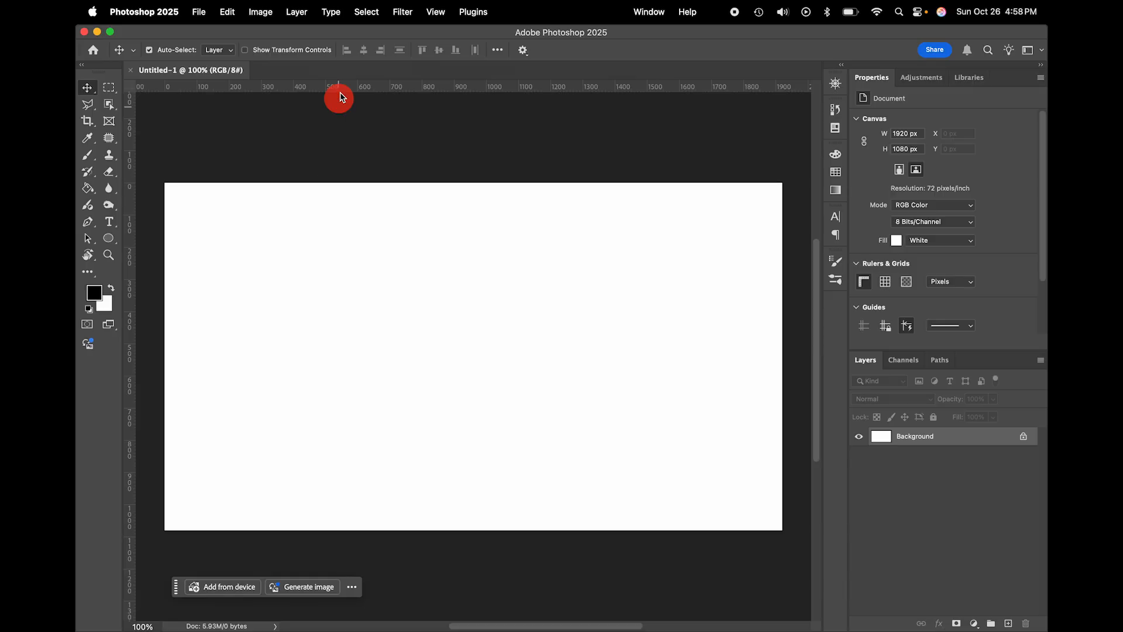
# - Set the blank document's colour depth to 16 Bits/Channel
pyautogui.click(261, 13)
pyautogui.moveTo(266, 36)
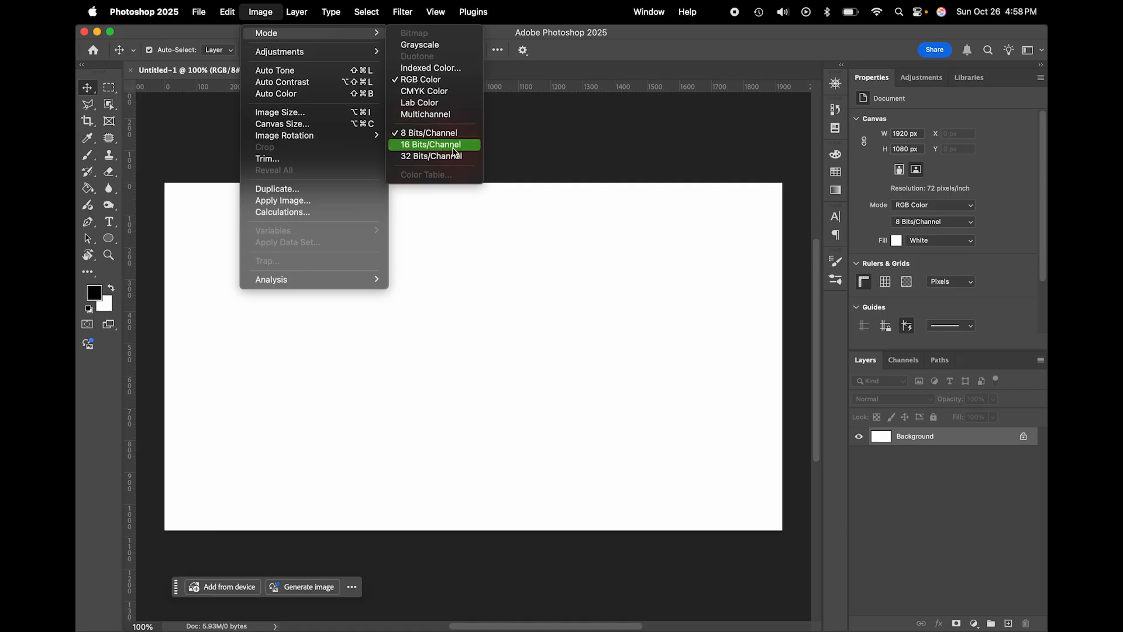
pyautogui.click(453, 145)
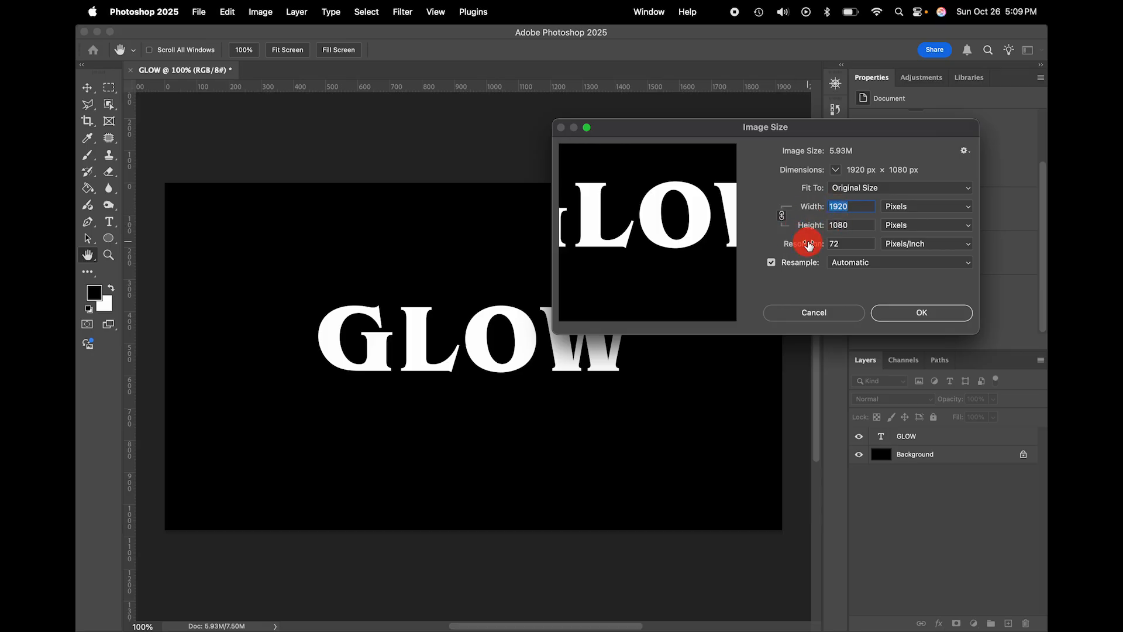
# - Convert the GLOW text layer to a smart object and set its blend mode to Screen
pyautogui.click(939, 314)
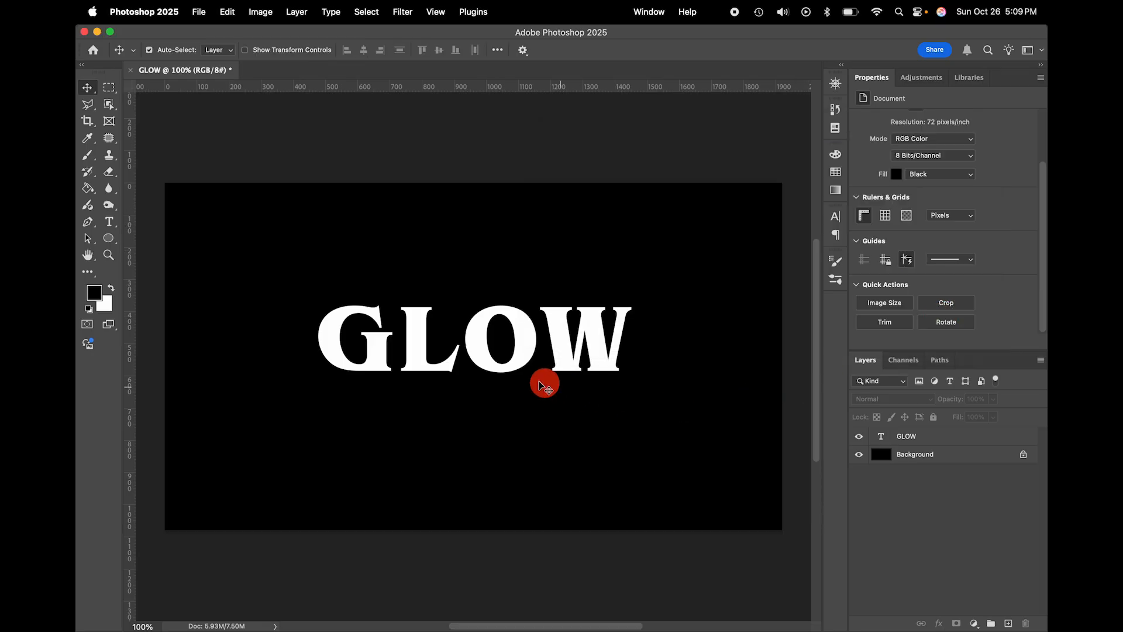
pyautogui.click(582, 351)
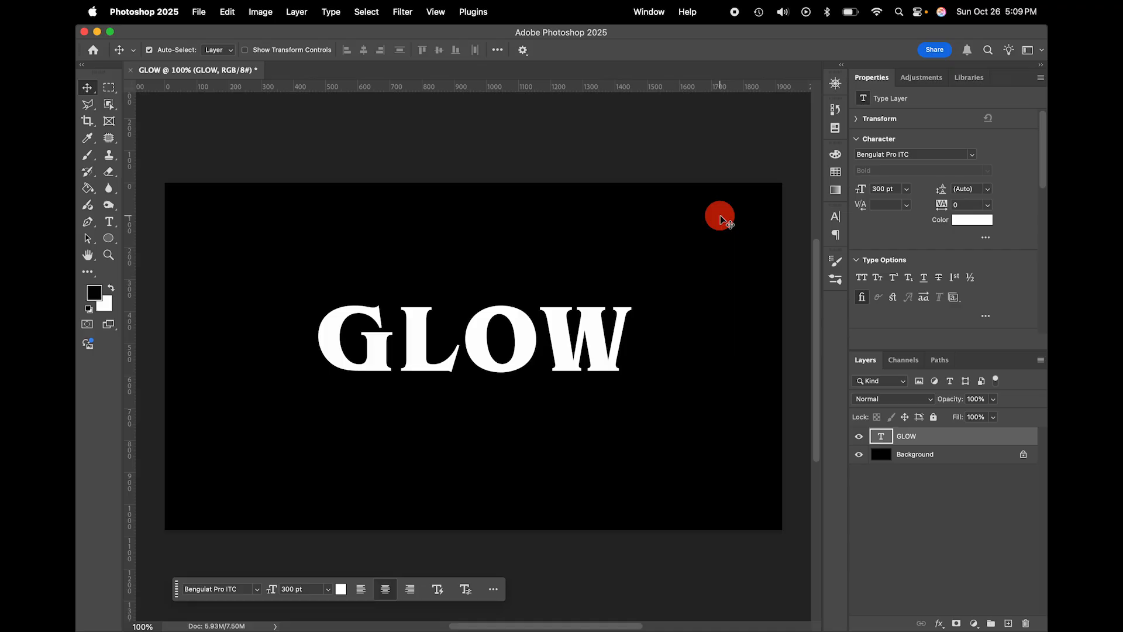
pyautogui.rightClick(943, 440)
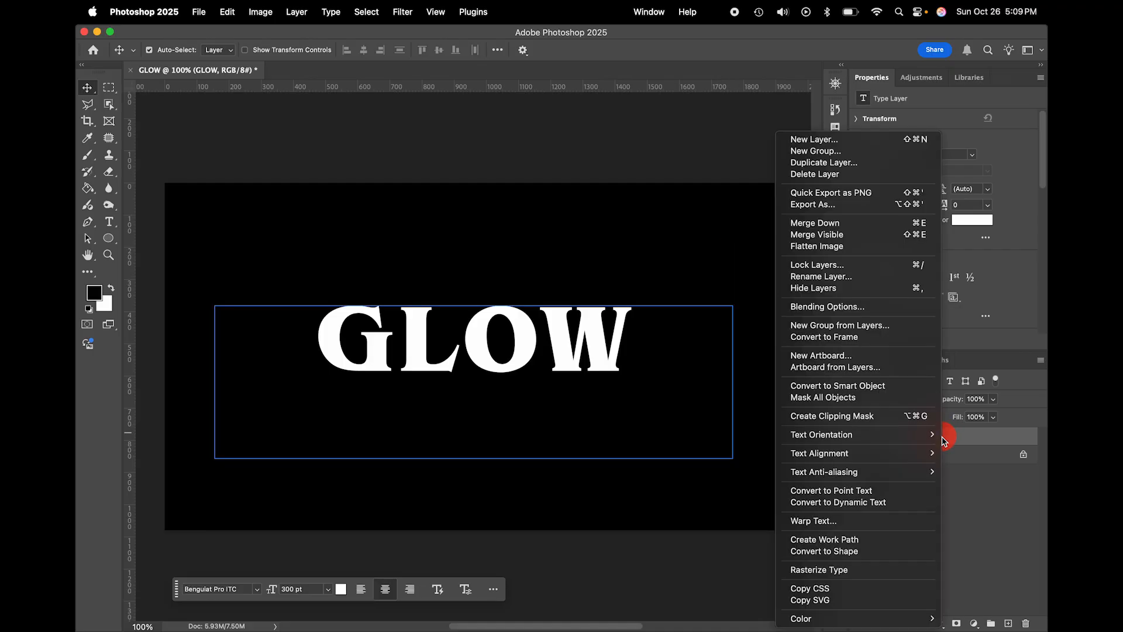
pyautogui.click(901, 392)
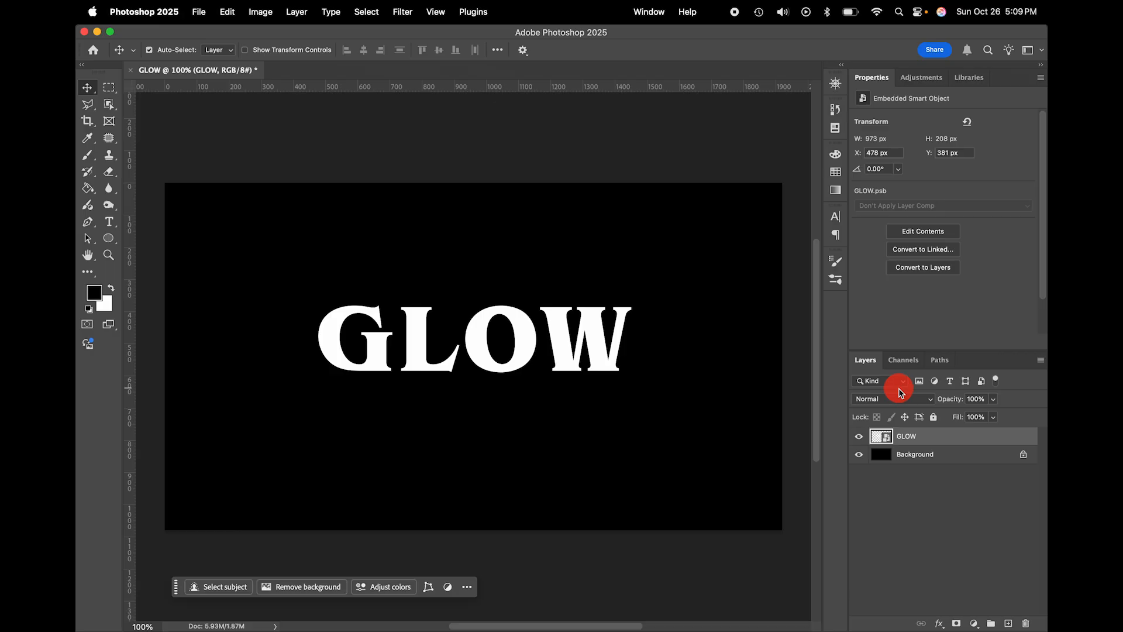
pyautogui.click(927, 403)
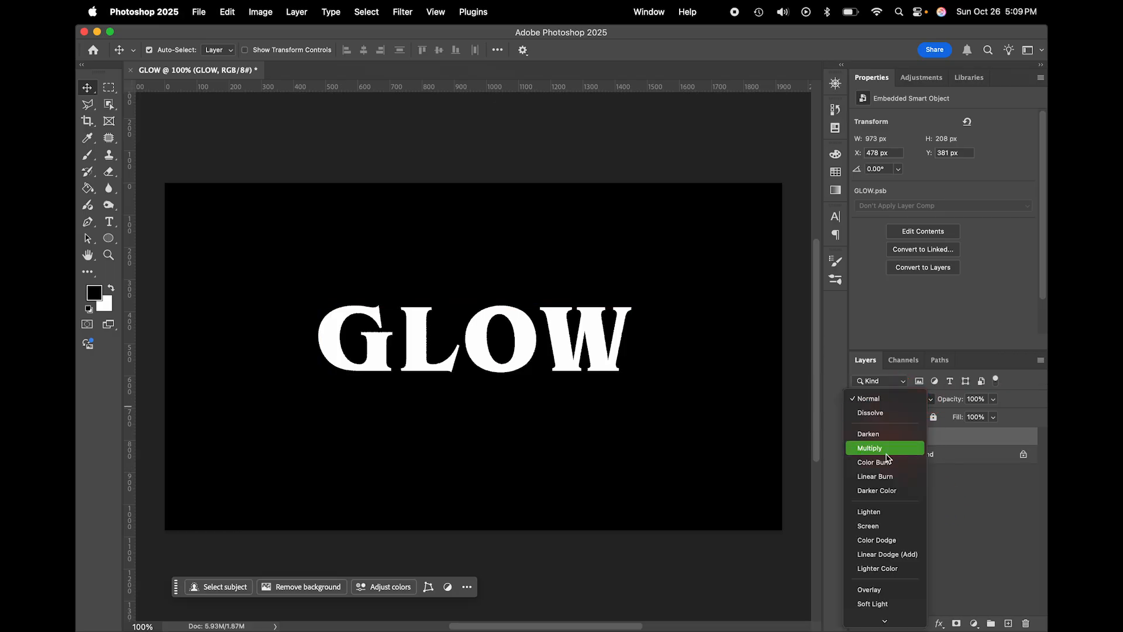
pyautogui.click(873, 529)
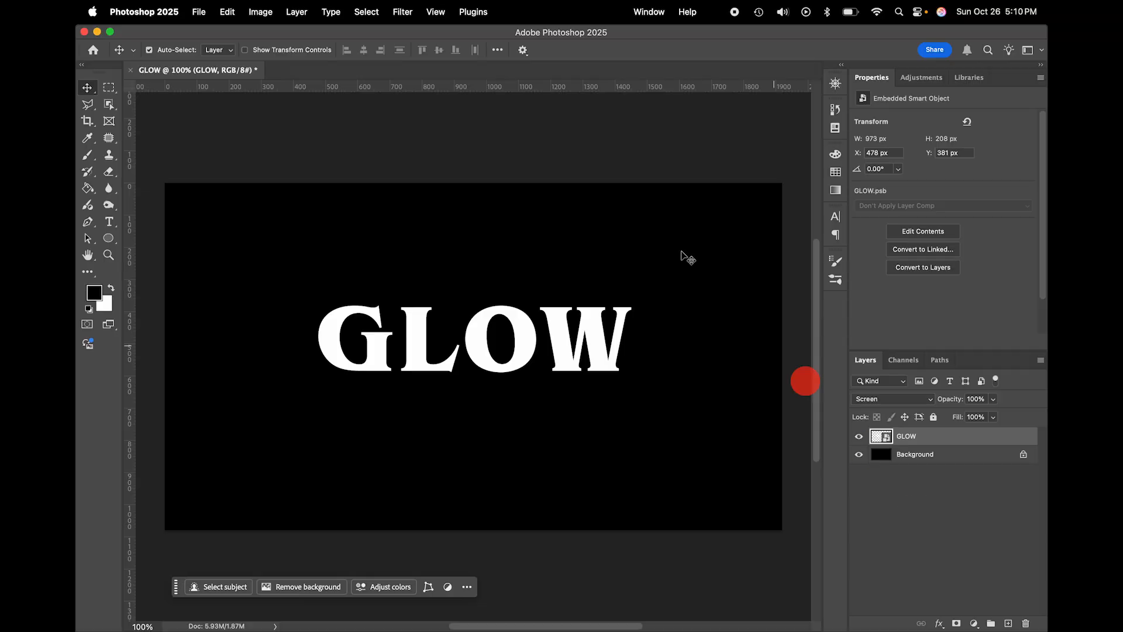
# - Apply a Gaussian Blur with a 0.5 pixel radius to the GLOW smart object
pyautogui.click(403, 12)
pyautogui.moveTo(449, 203)
pyautogui.moveTo(426, 168)
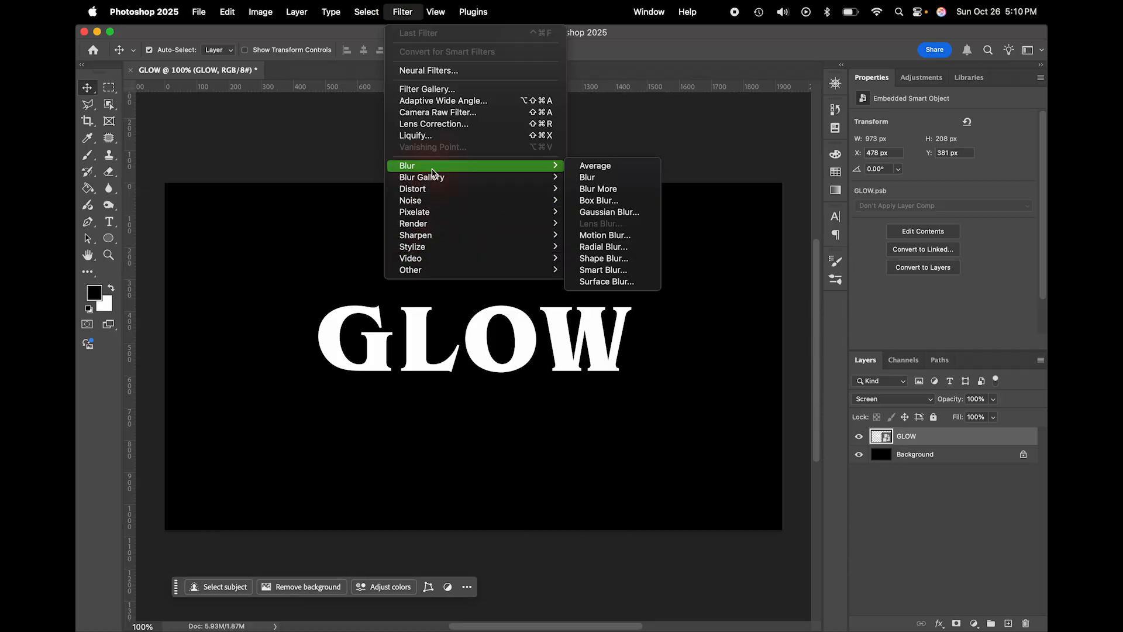
pyautogui.click(588, 213)
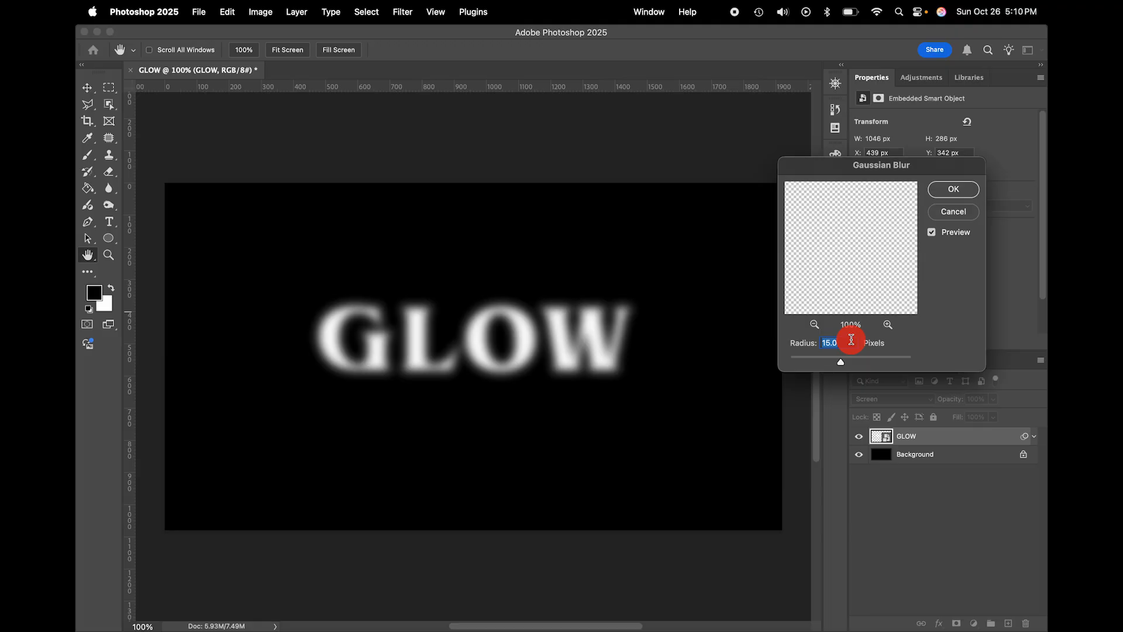
pyautogui.write('1')
pyautogui.click(946, 188)
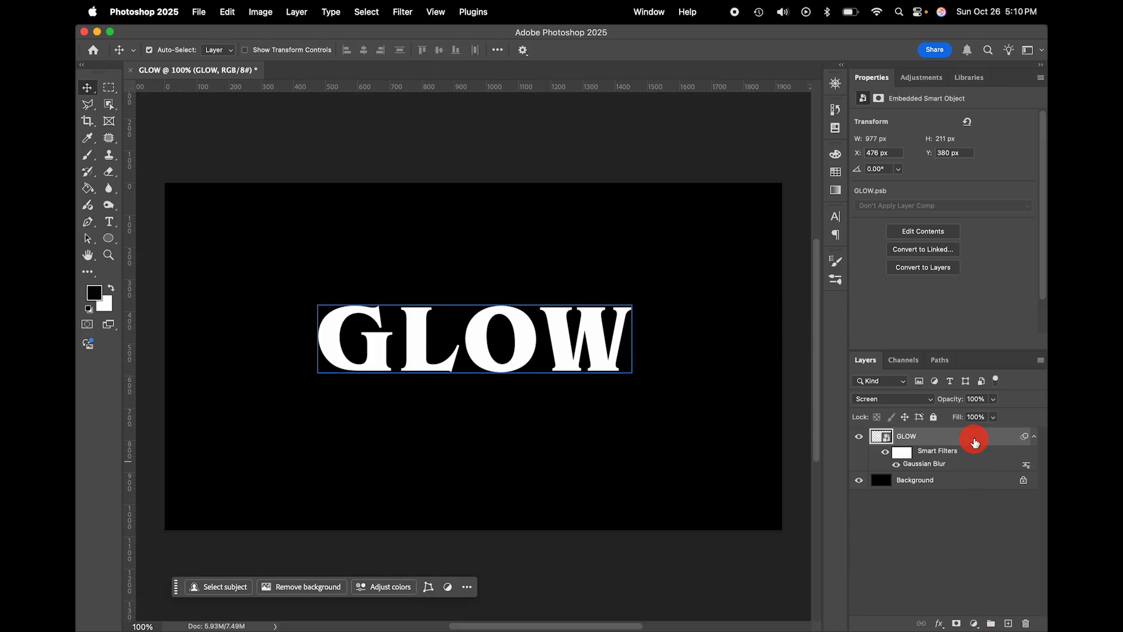
# - Put the GLOW smart object into a new layer group and name the group Glow
pyautogui.moveTo(975, 442); pyautogui.dragTo(991, 620)
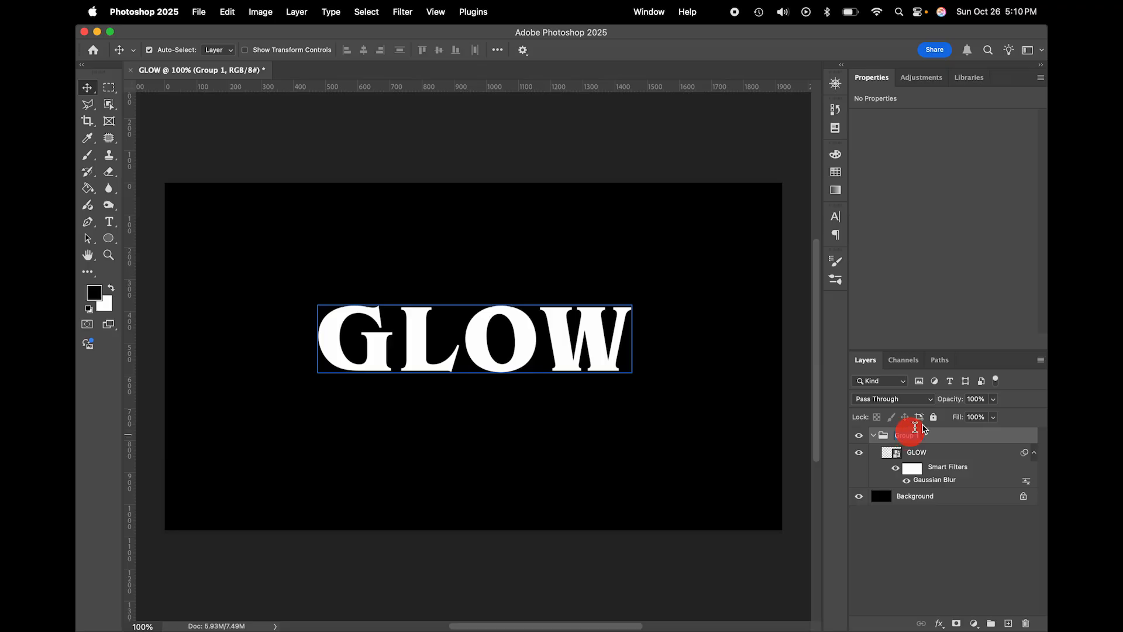
pyautogui.doubleClick(908, 435)
pyautogui.write('Glow')
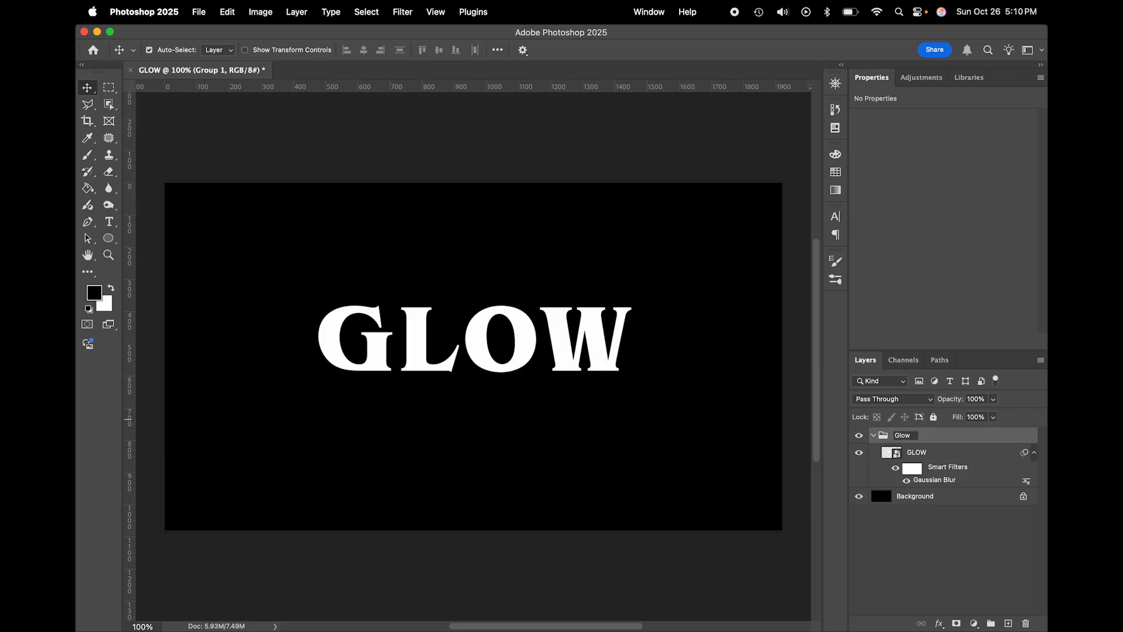
# - Duplicate the GLOW smart object six times inside the Glow group
pyautogui.click(959, 455)
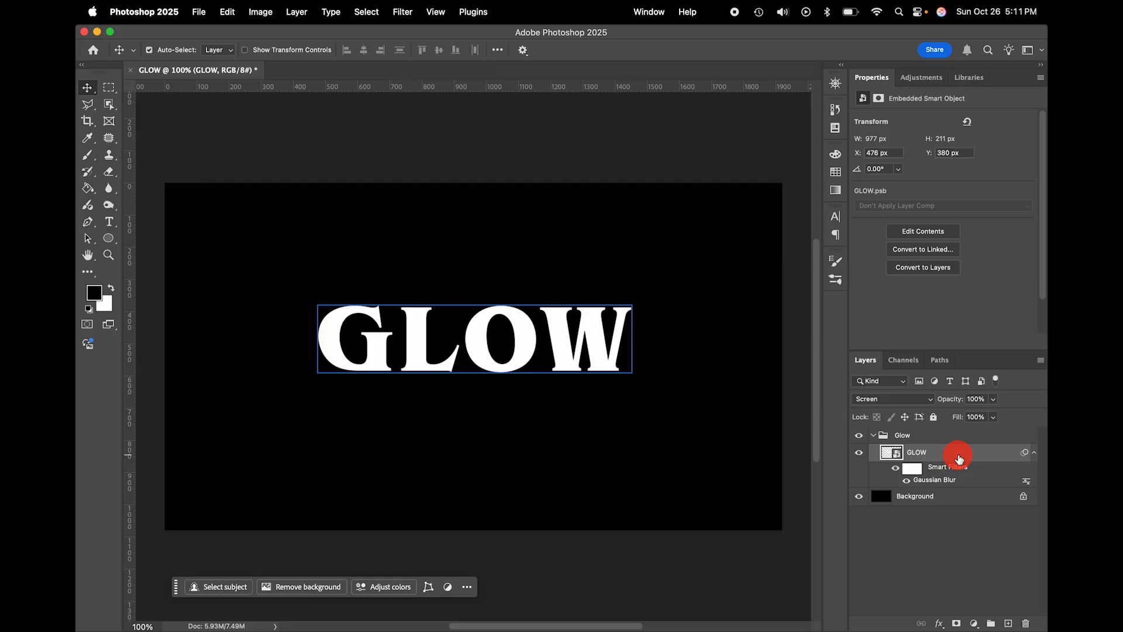
pyautogui.press('super+j')
pyautogui.press('super+j')
pyautogui.press('super+j')
pyautogui.press('super+j')
pyautogui.press('super+j')
pyautogui.press('super+j')
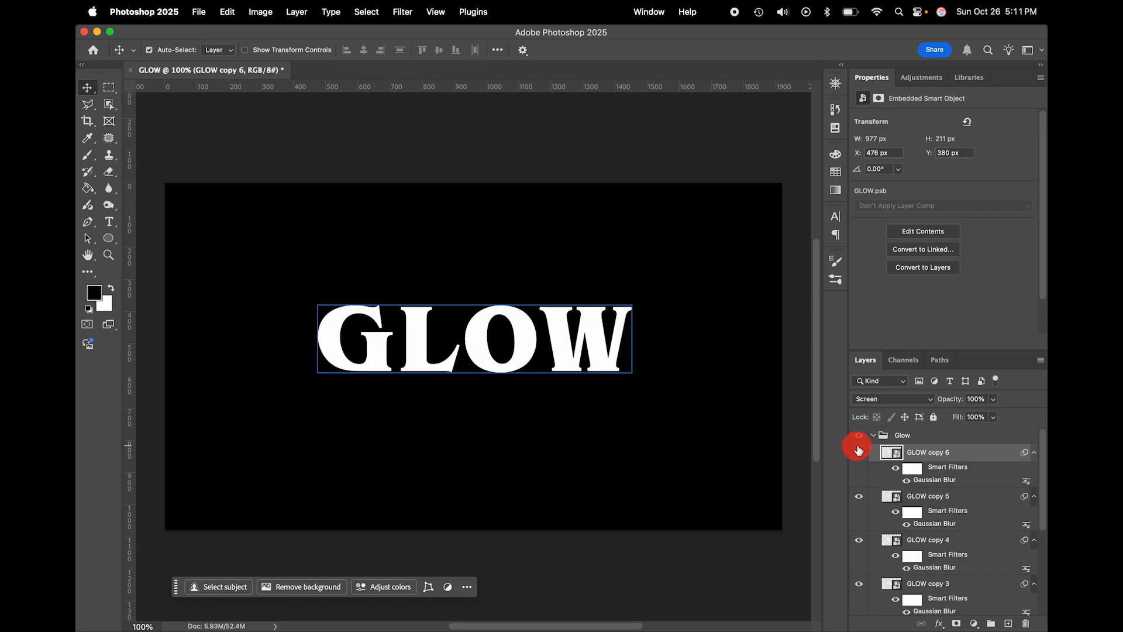
# - Increase the Gaussian Blur smart filter's radius slightly on the GLOW copy layer
pyautogui.click(910, 436)
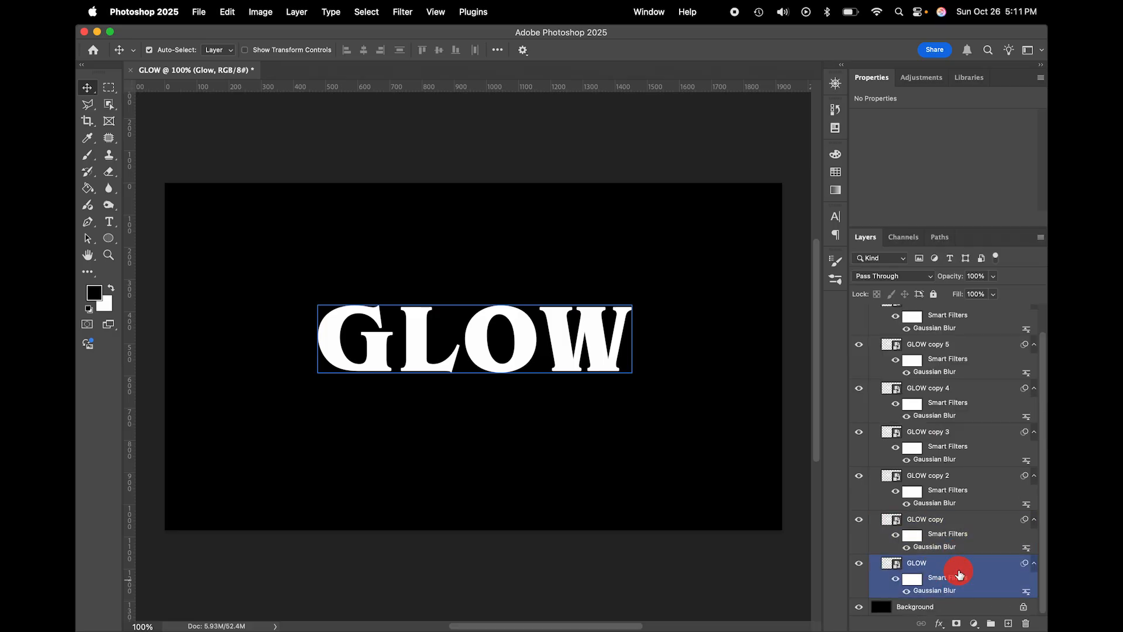
pyautogui.click(953, 547)
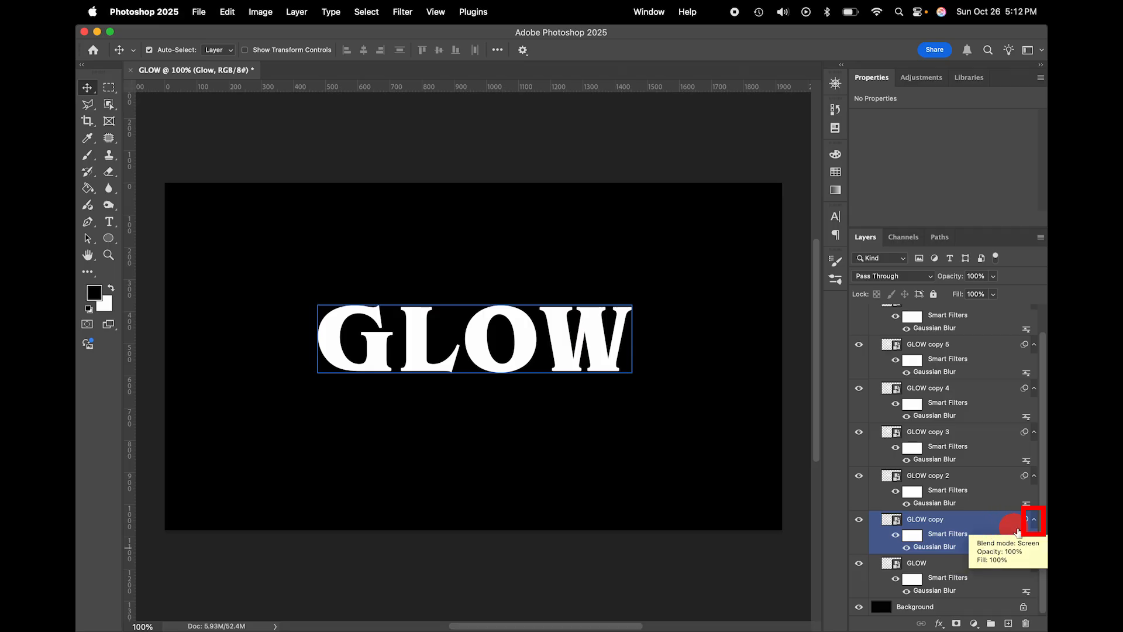
pyautogui.click(1034, 520)
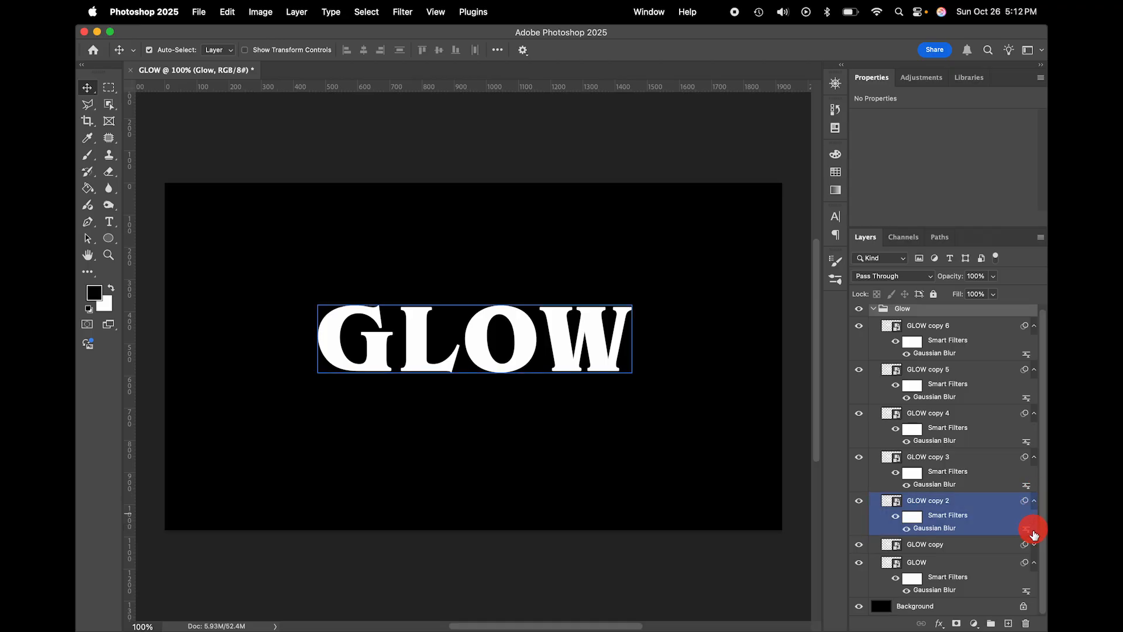
pyautogui.click(1033, 543)
pyautogui.doubleClick(948, 546)
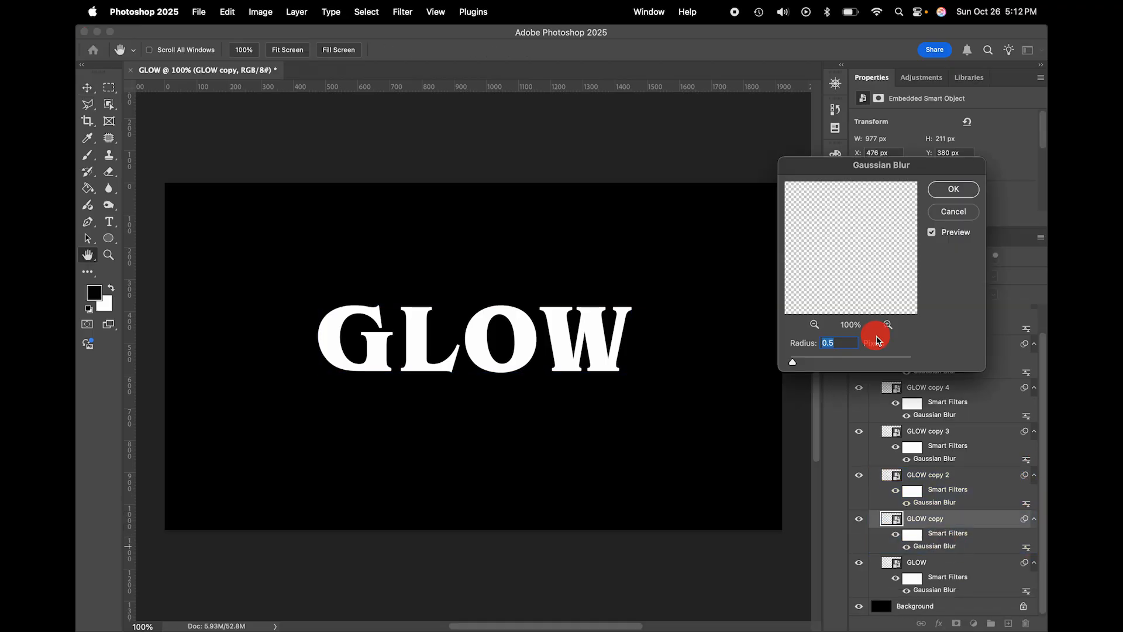
pyautogui.click(953, 189)
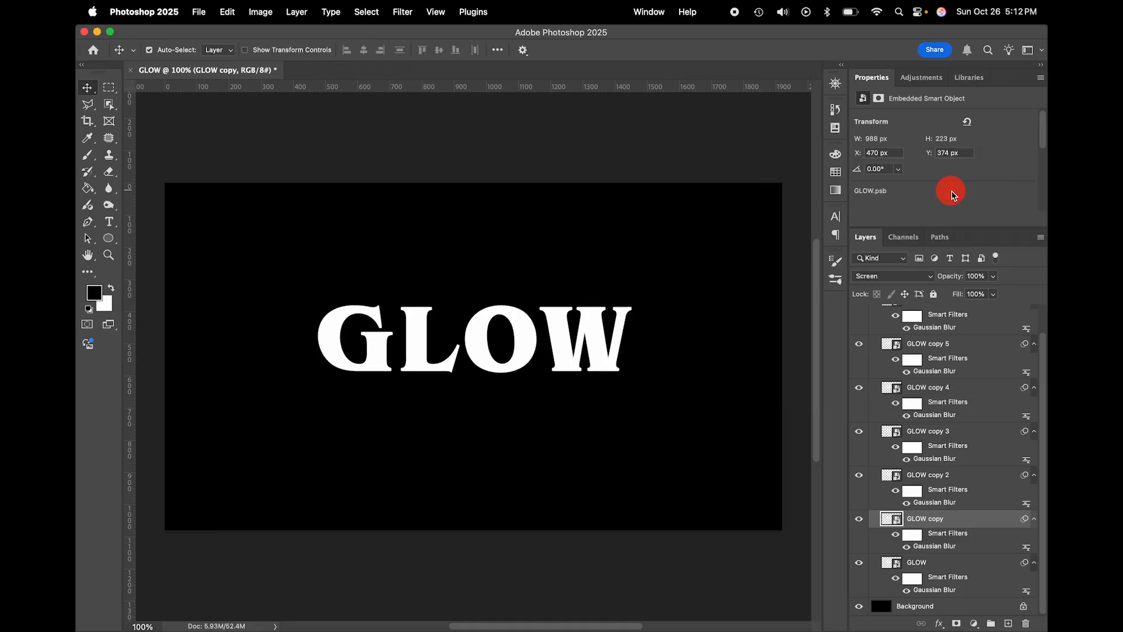
# - Set the Gaussian Blur radius of the GLOW copy 2 layer to 10 pixels
pyautogui.click(970, 484)
pyautogui.doubleClick(942, 503)
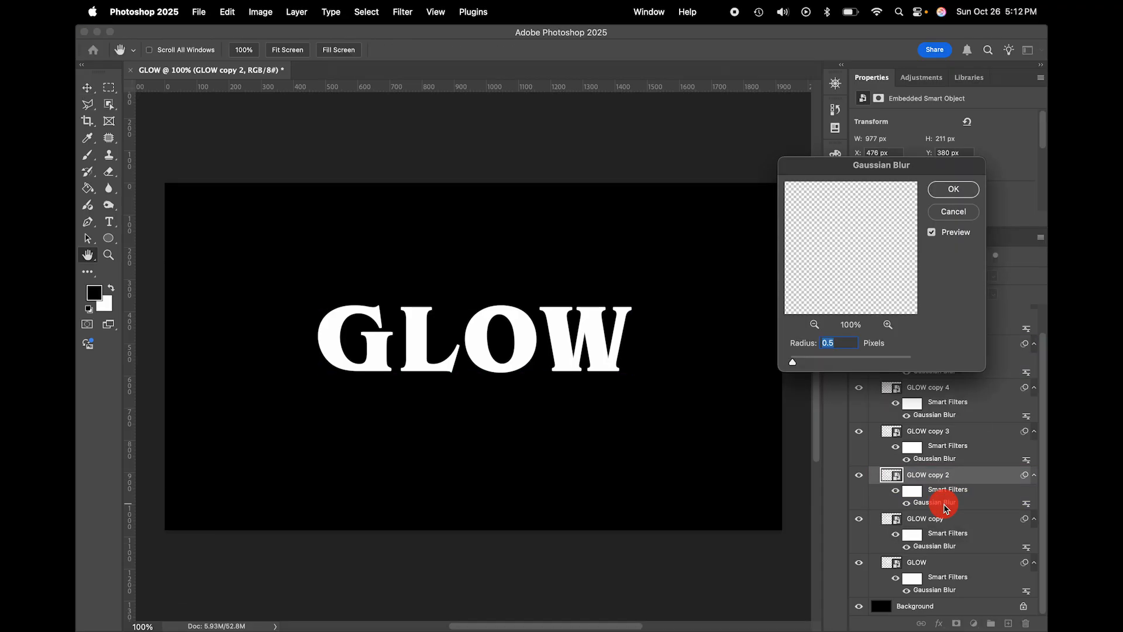
pyautogui.write('10')
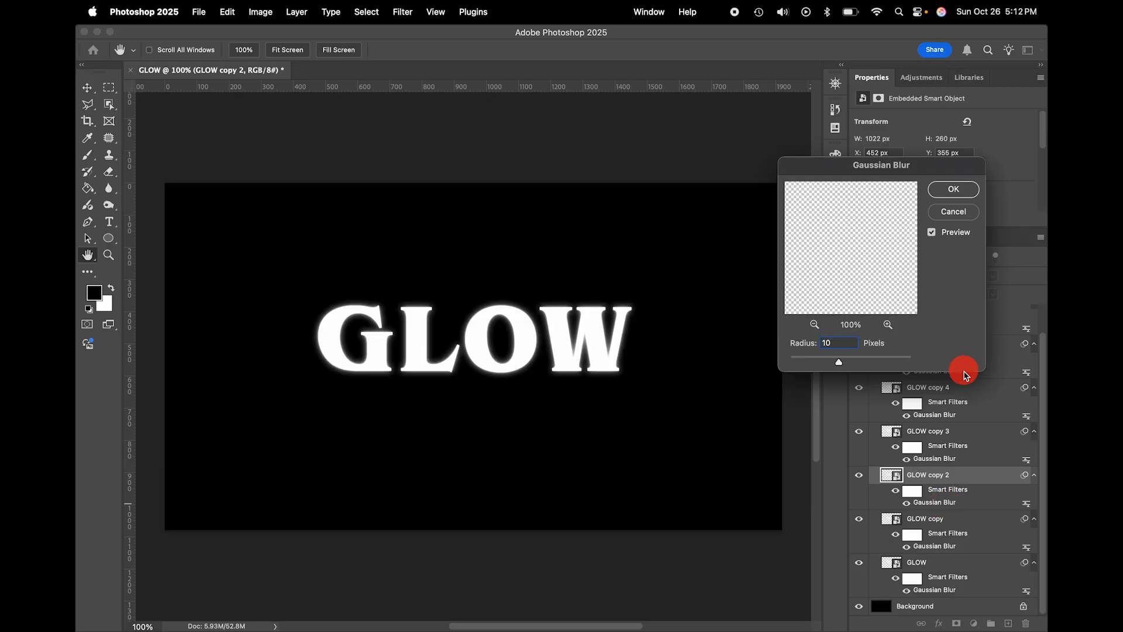
pyautogui.click(950, 187)
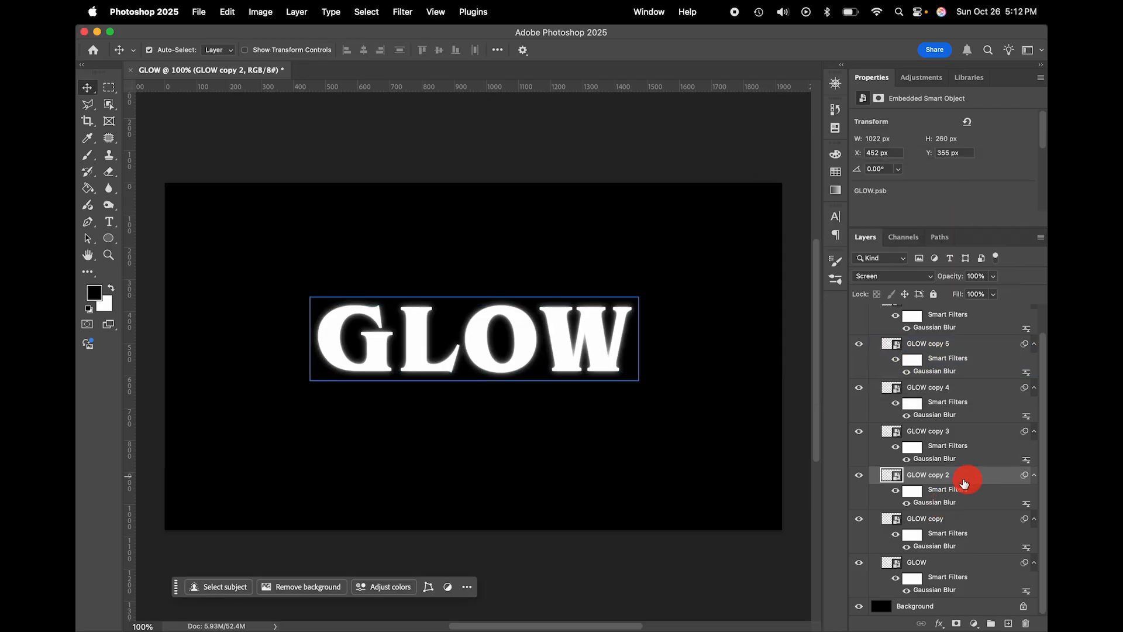
# - Set the Gaussian Blur radius of the GLOW copy 3 layer to 15 pixels
pyautogui.click(942, 462)
pyautogui.doubleClick(942, 459)
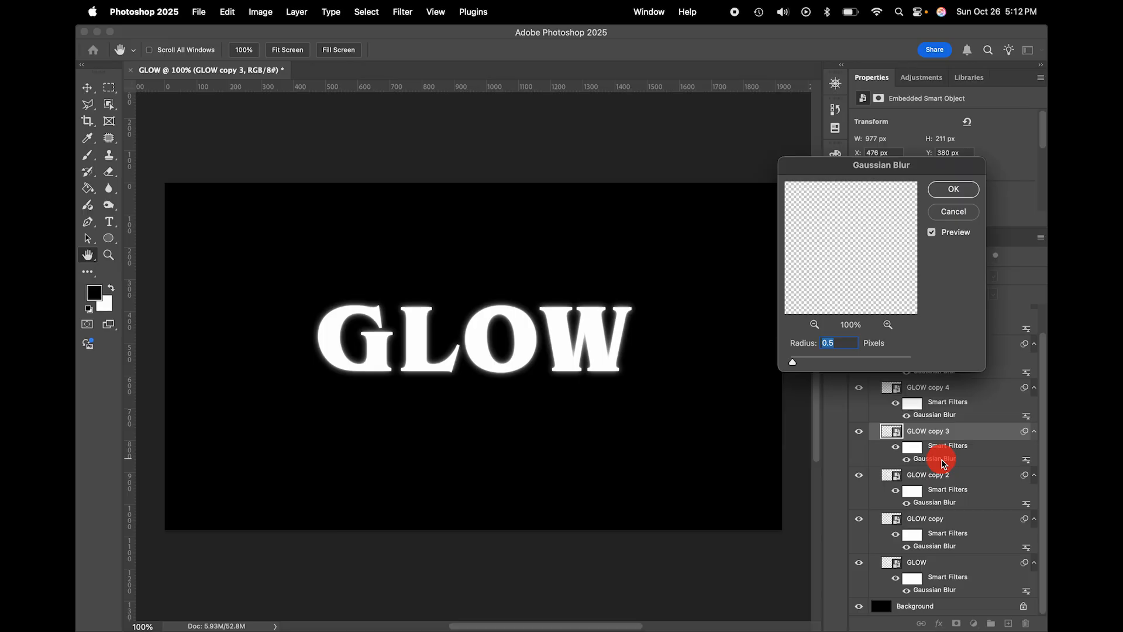
pyautogui.write('15')
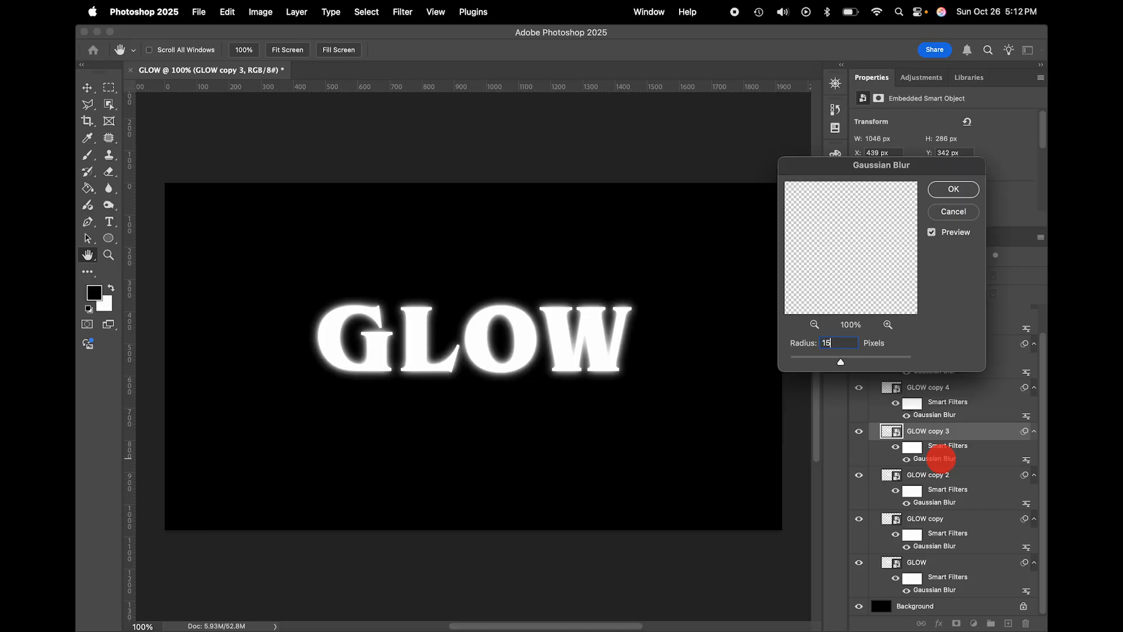
pyautogui.click(955, 189)
# - Set the Gaussian Blur radius of the GLOW copy 4 layer to 70 pixels
pyautogui.click(950, 416)
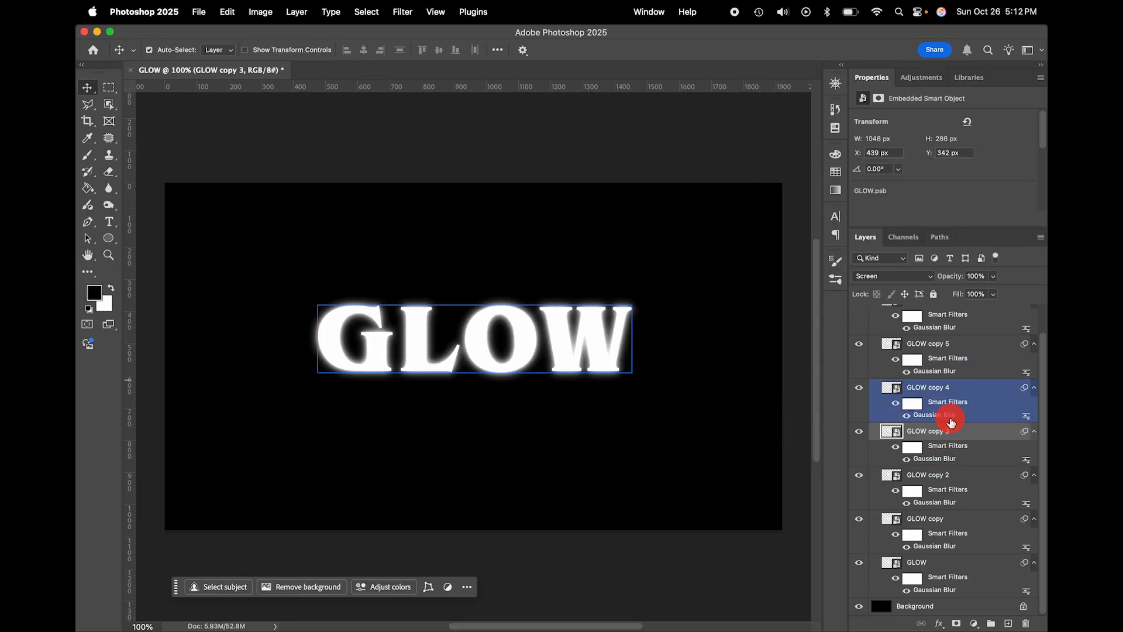
pyautogui.doubleClick(949, 416)
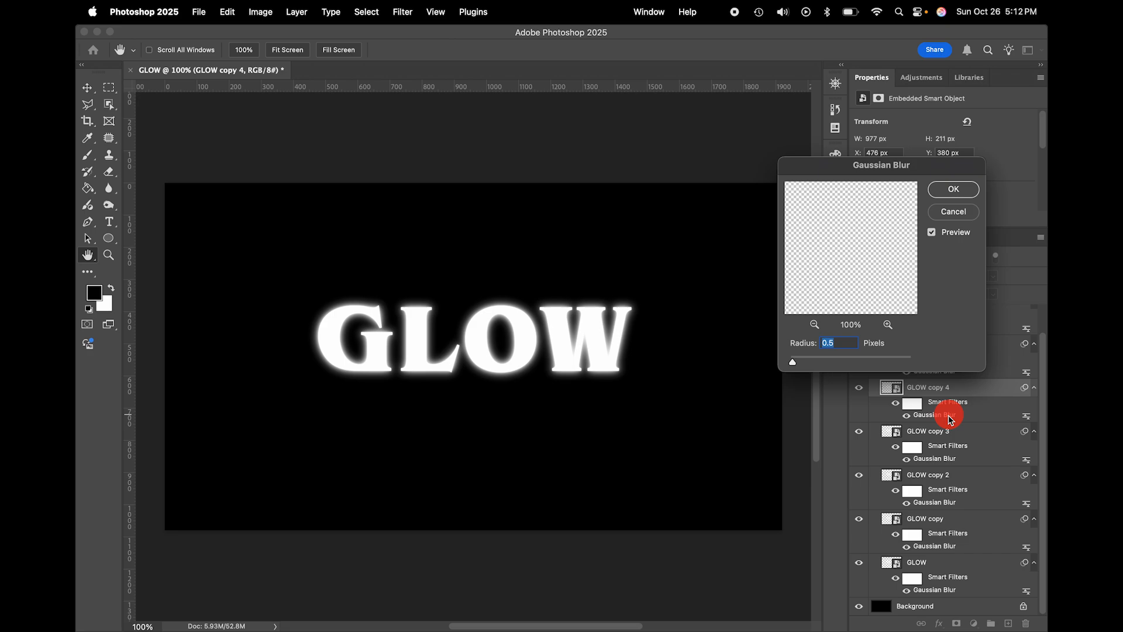
pyautogui.write('70')
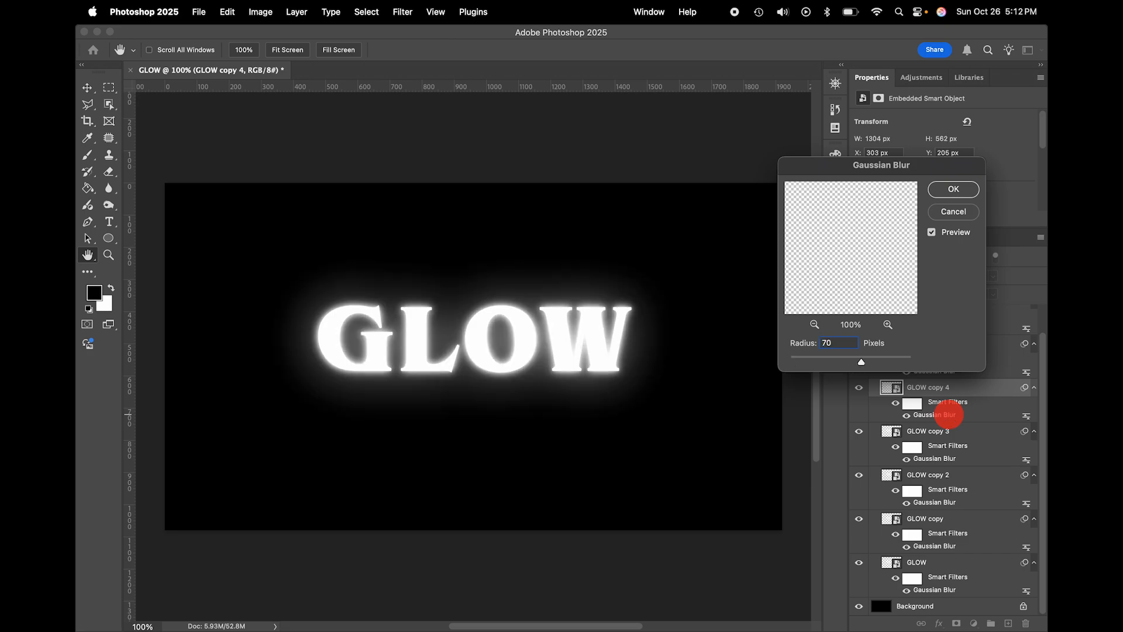
pyautogui.press('Tab')
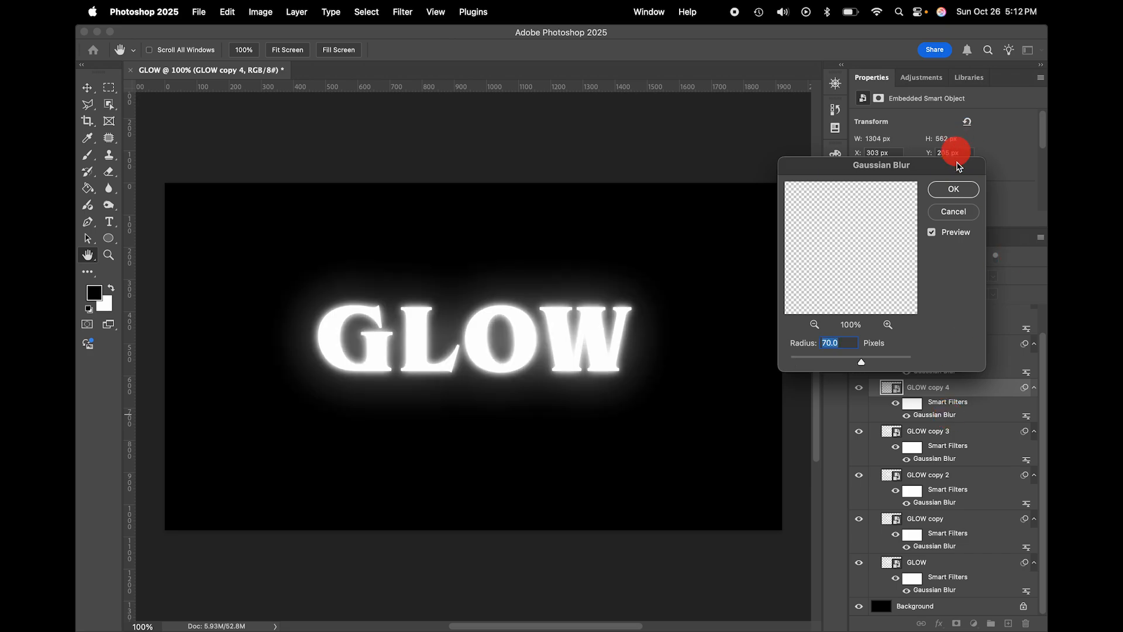
pyautogui.click(953, 191)
# - Set the Gaussian Blur smart filter radius of the GLOW copy 5 layer to 300 pixels
pyautogui.click(952, 326)
pyautogui.click(932, 389)
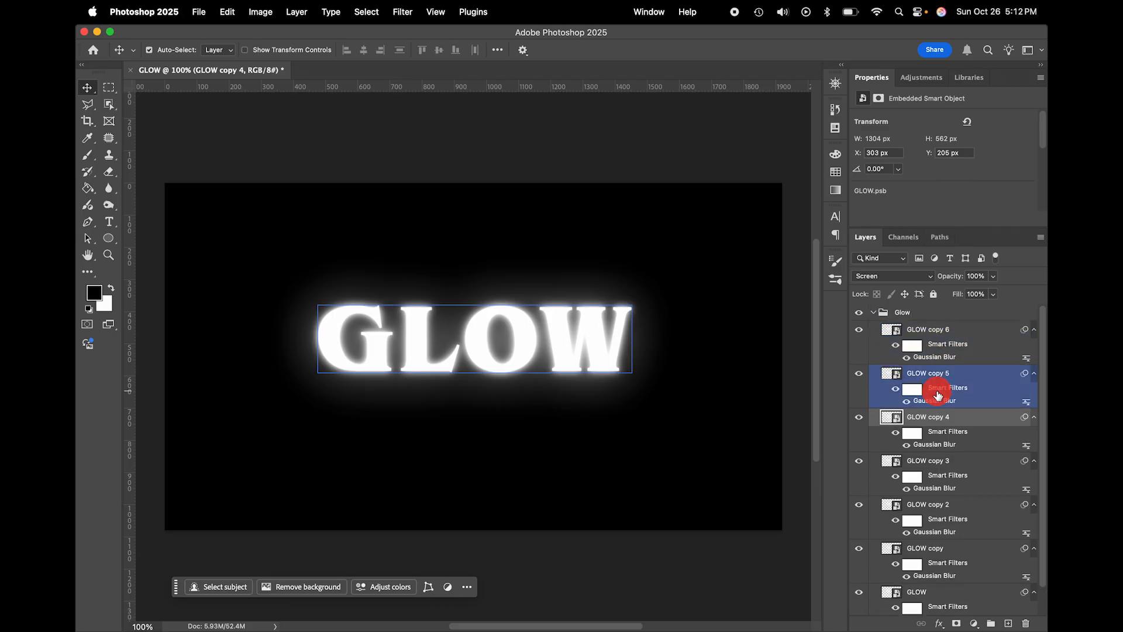
pyautogui.doubleClick(932, 404)
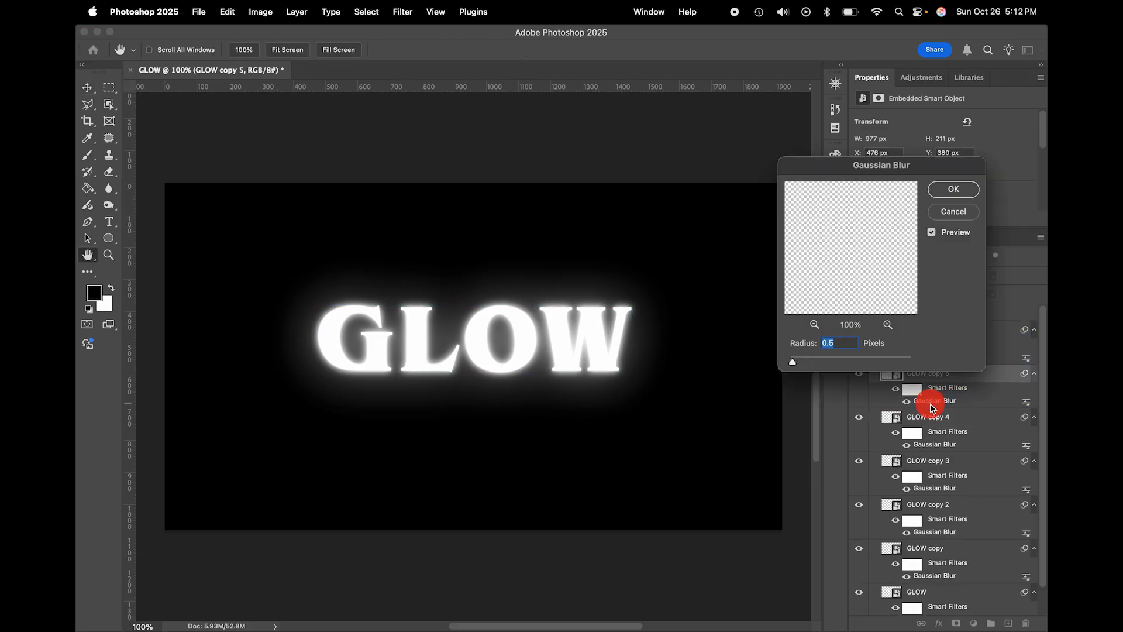
pyautogui.write('300')
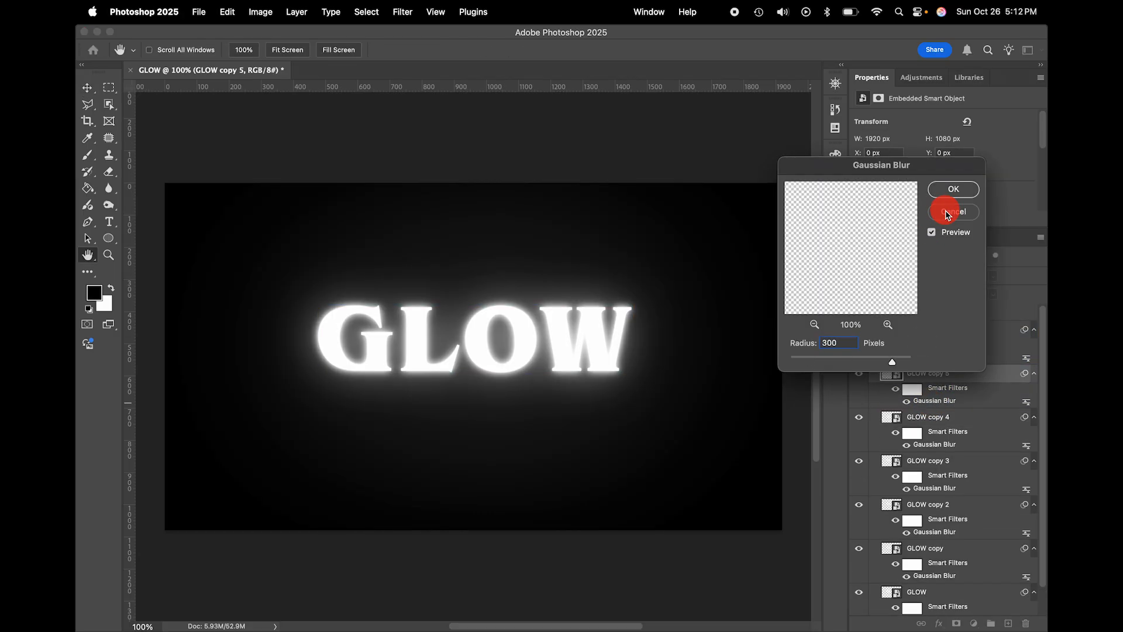
pyautogui.press('Tab')
pyautogui.click(951, 191)
# - Set the Gaussian Blur smart filter radius of the GLOW copy 6 layer to 300 pixels
pyautogui.click(930, 358)
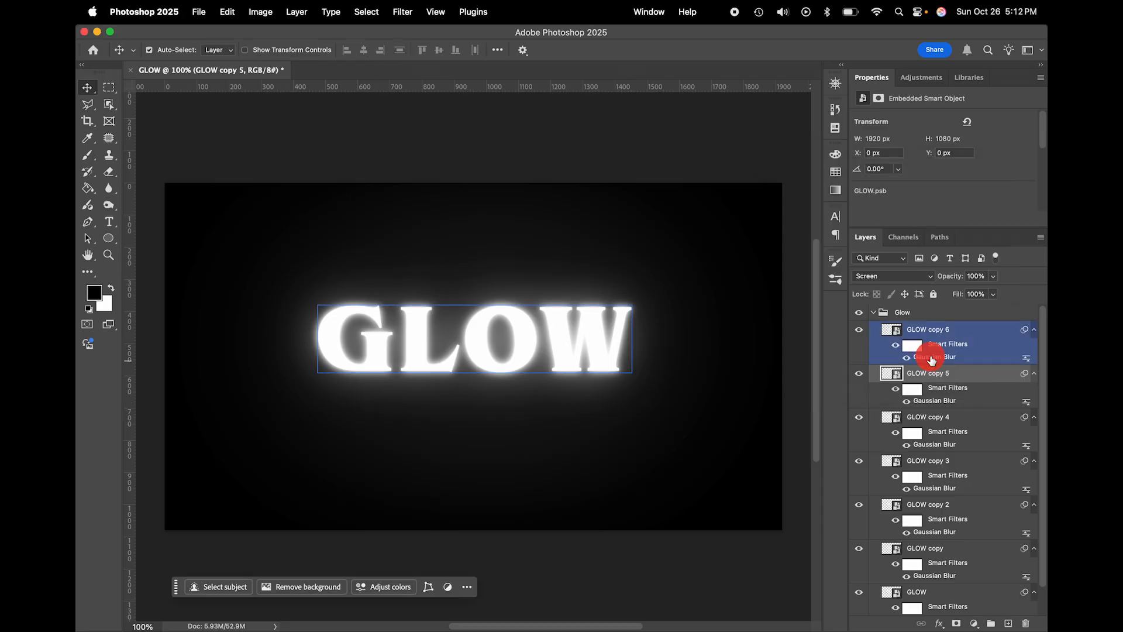
pyautogui.doubleClick(931, 358)
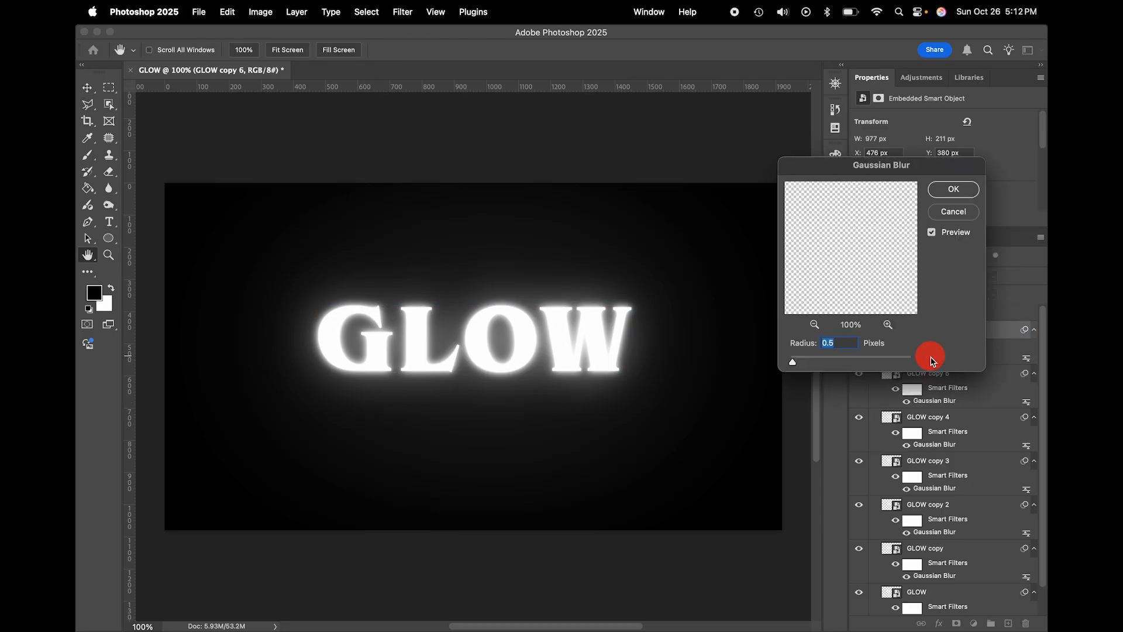
pyautogui.write('300')
pyautogui.press('Return')
# - Add a black (000000) Solid Color fill layer in the Glow group and move it beneath the original GLOW layer
pyautogui.click(946, 579)
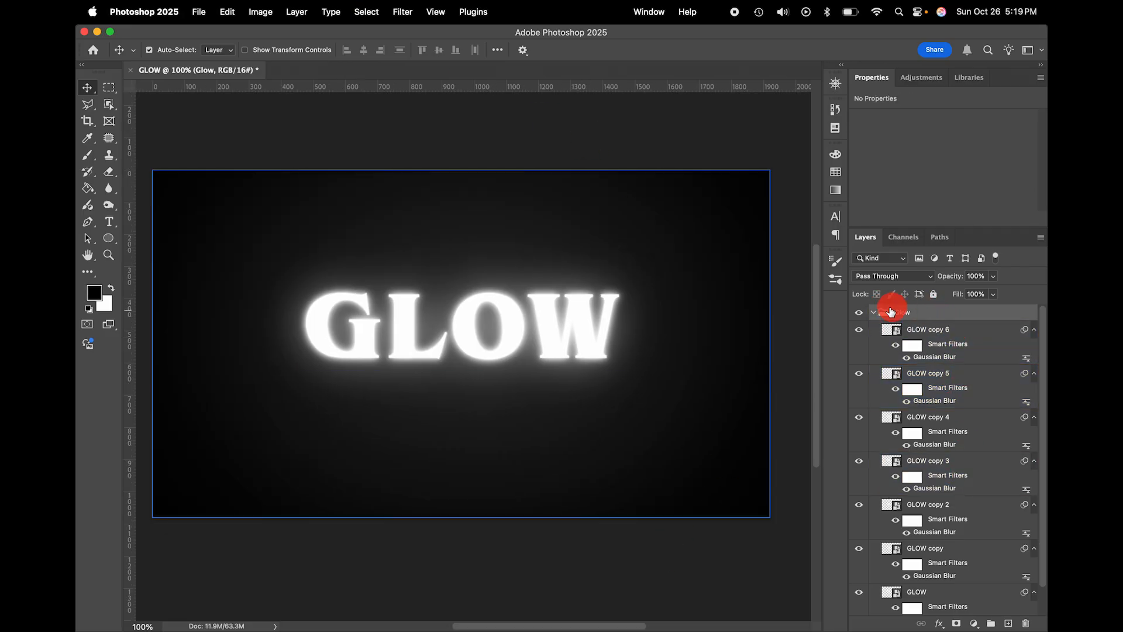
pyautogui.click(1021, 533)
pyautogui.click(1023, 553)
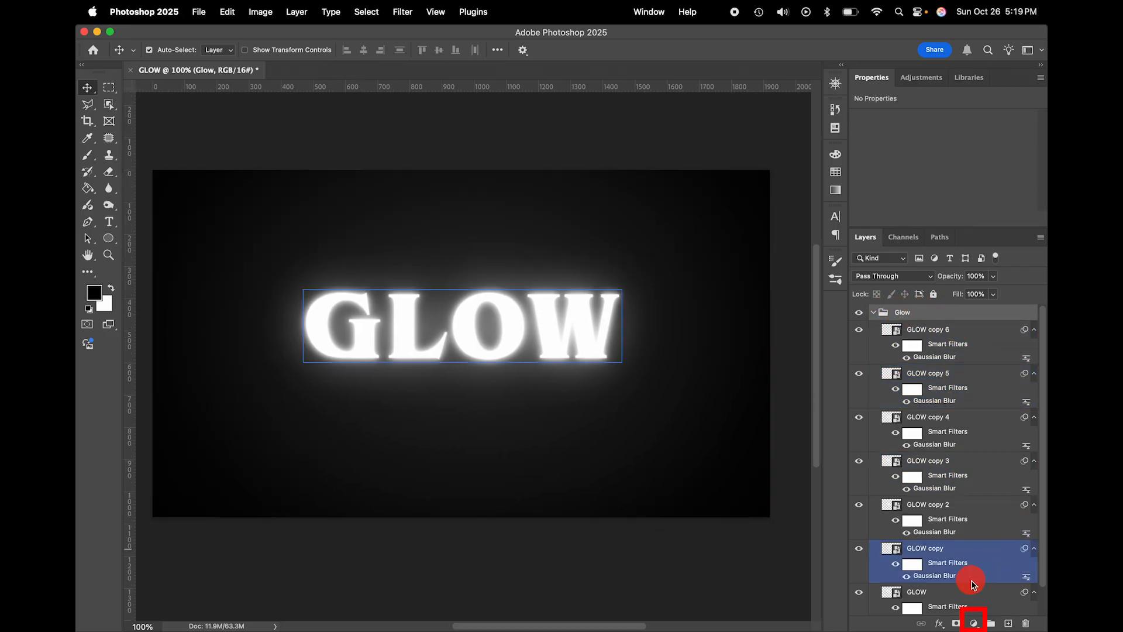
pyautogui.click(971, 598)
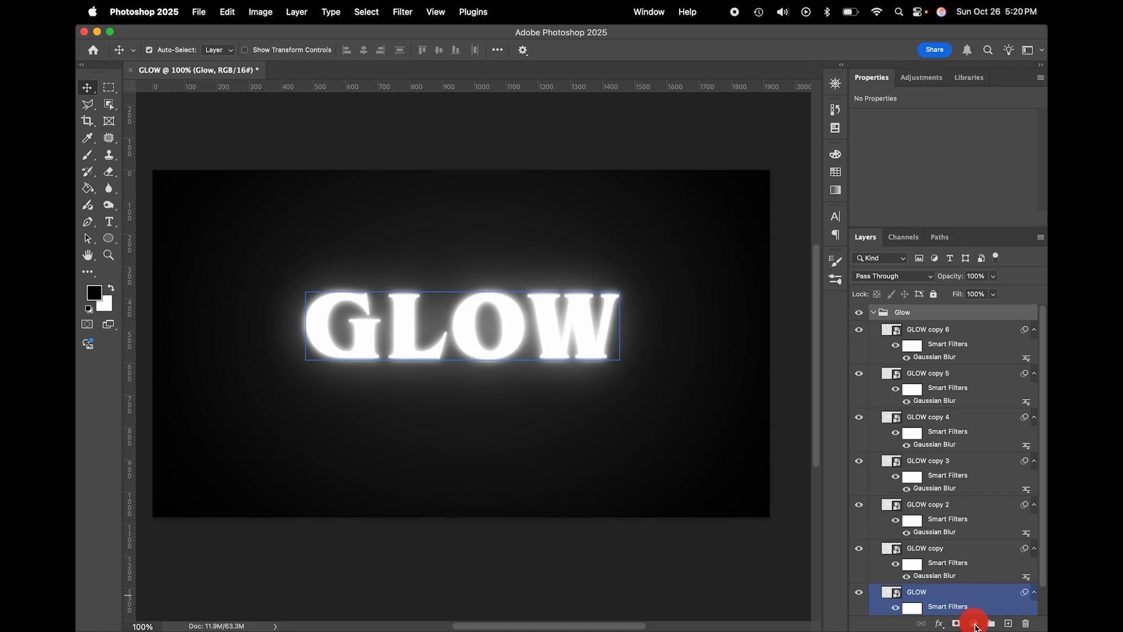
pyautogui.click(974, 623)
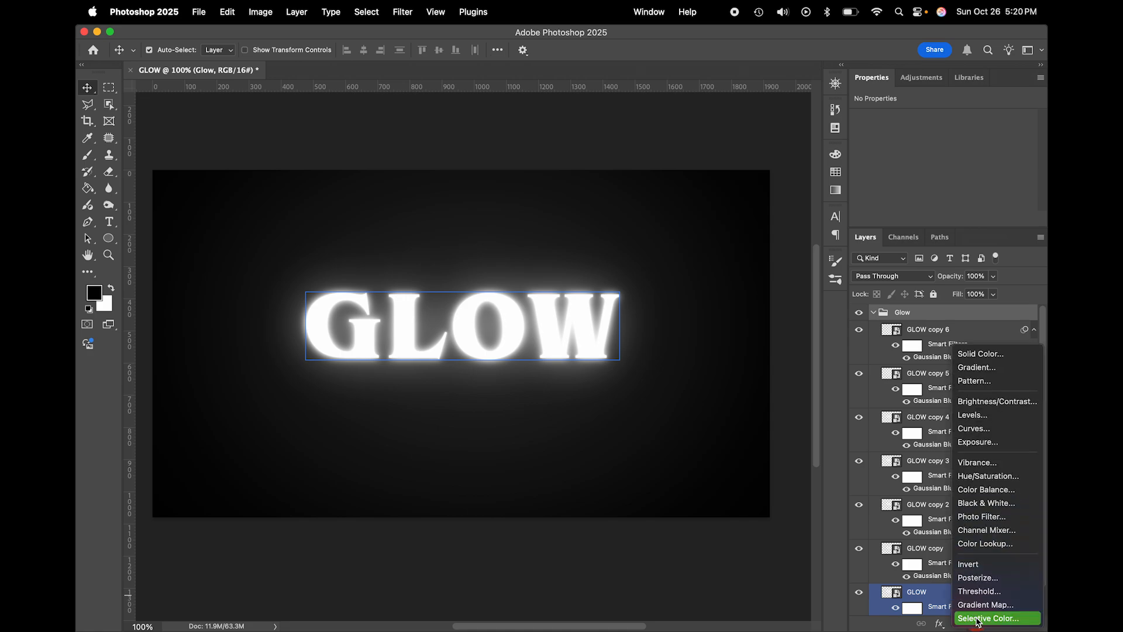
pyautogui.click(975, 357)
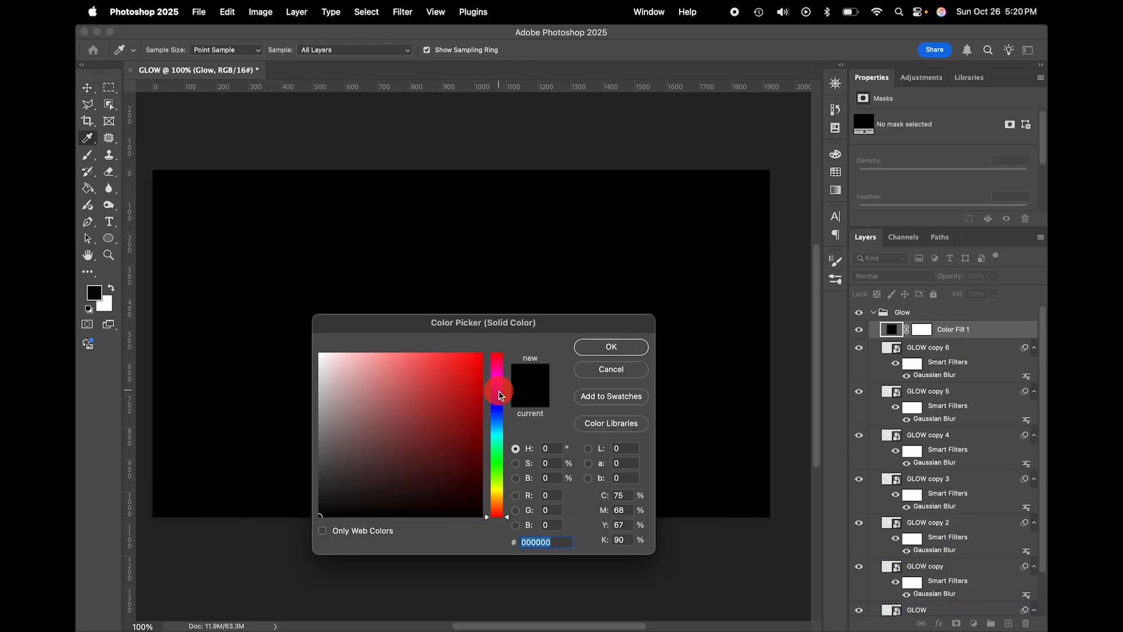
pyautogui.click(623, 347)
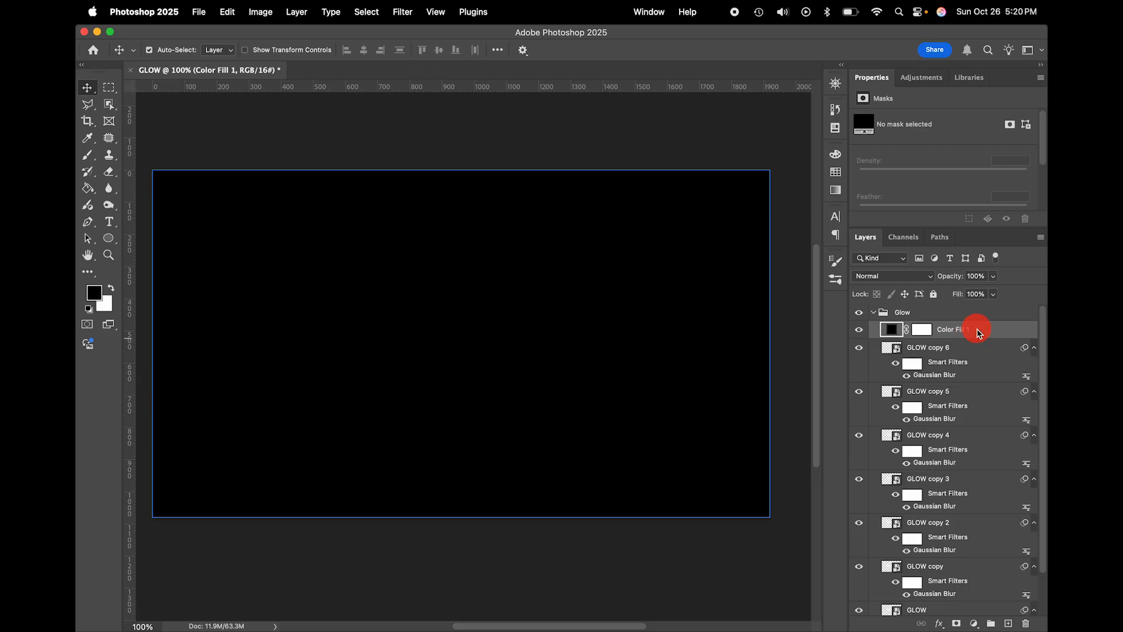
pyautogui.moveTo(976, 335); pyautogui.dragTo(962, 582)
pyautogui.click(954, 573)
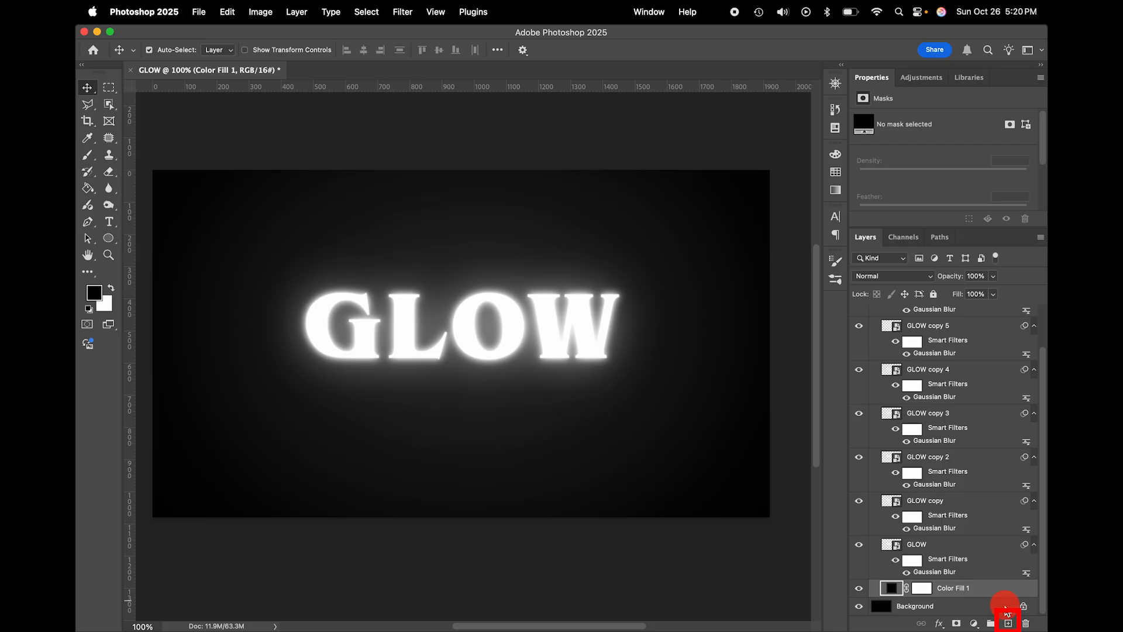
# - Render Clouds on a new layer in the Glow group and move that layer between GLOW copy 3 and GLOW copy 2
pyautogui.click(1008, 623)
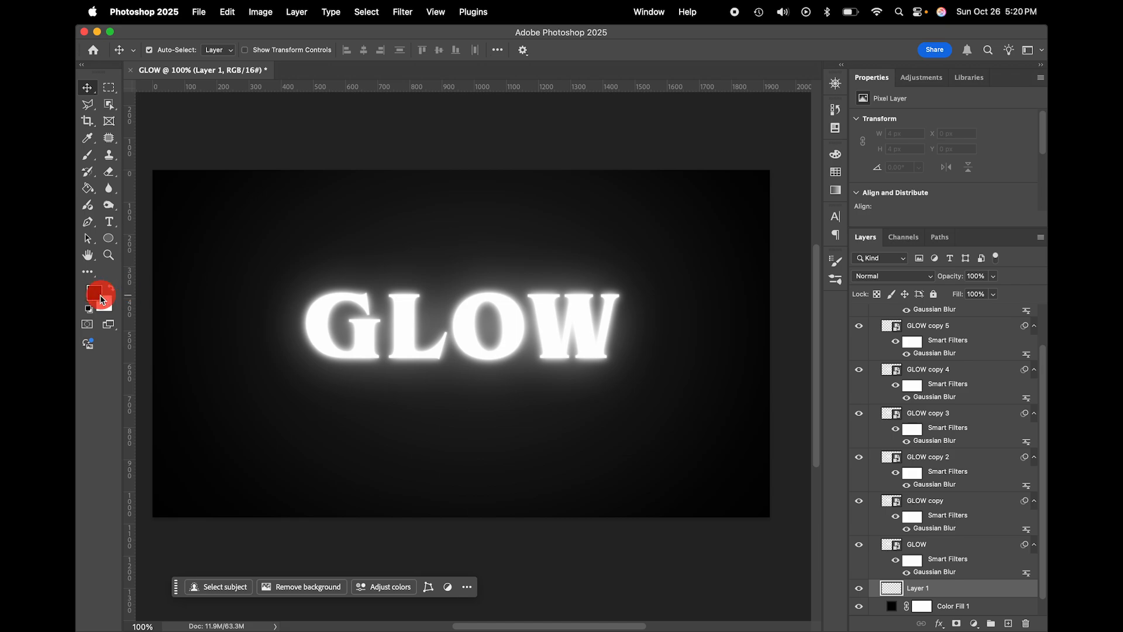
pyautogui.click(404, 12)
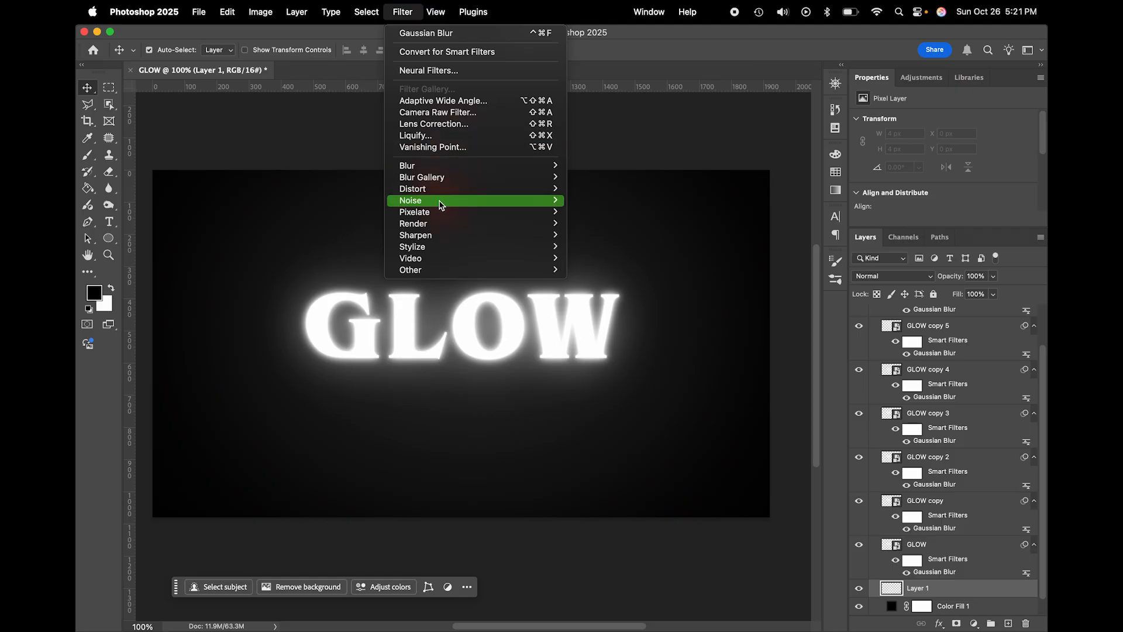
pyautogui.moveTo(433, 224)
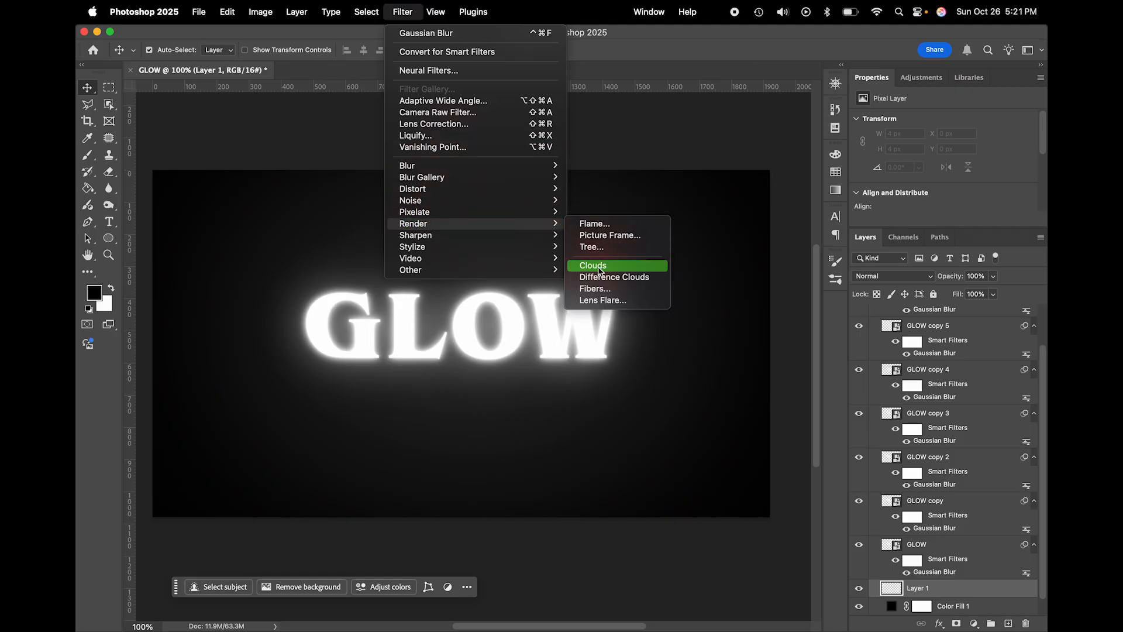
pyautogui.click(593, 265)
pyautogui.click(929, 587)
pyautogui.moveTo(928, 586); pyautogui.dragTo(946, 445)
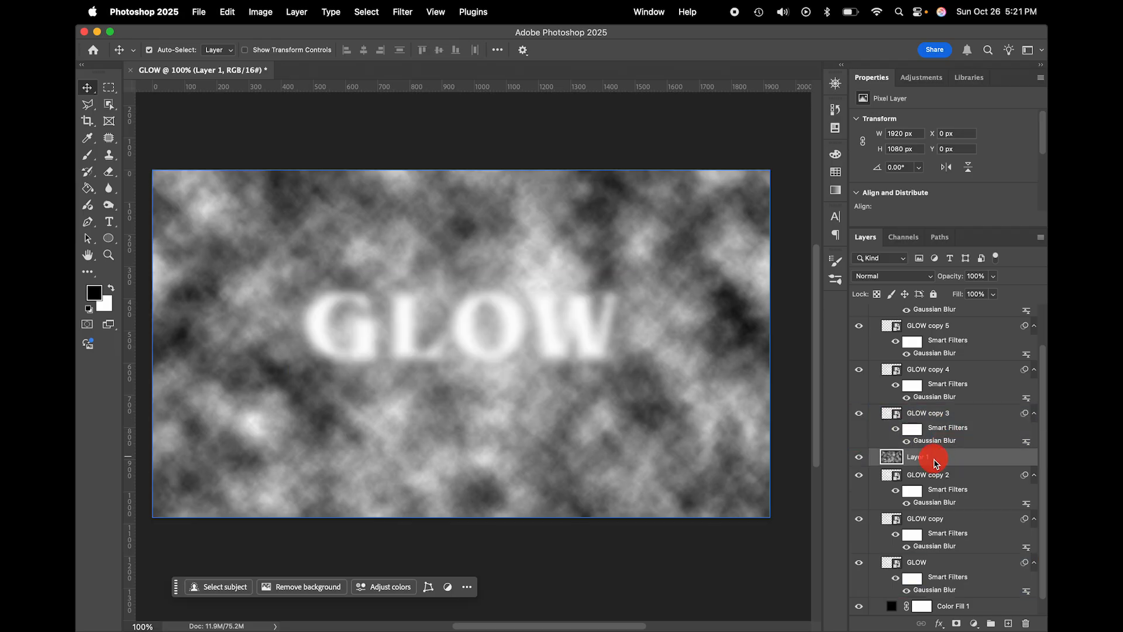
# - Set the clouds layer's blend mode to Multiply and its opacity to 80%
pyautogui.click(930, 278)
pyautogui.click(870, 325)
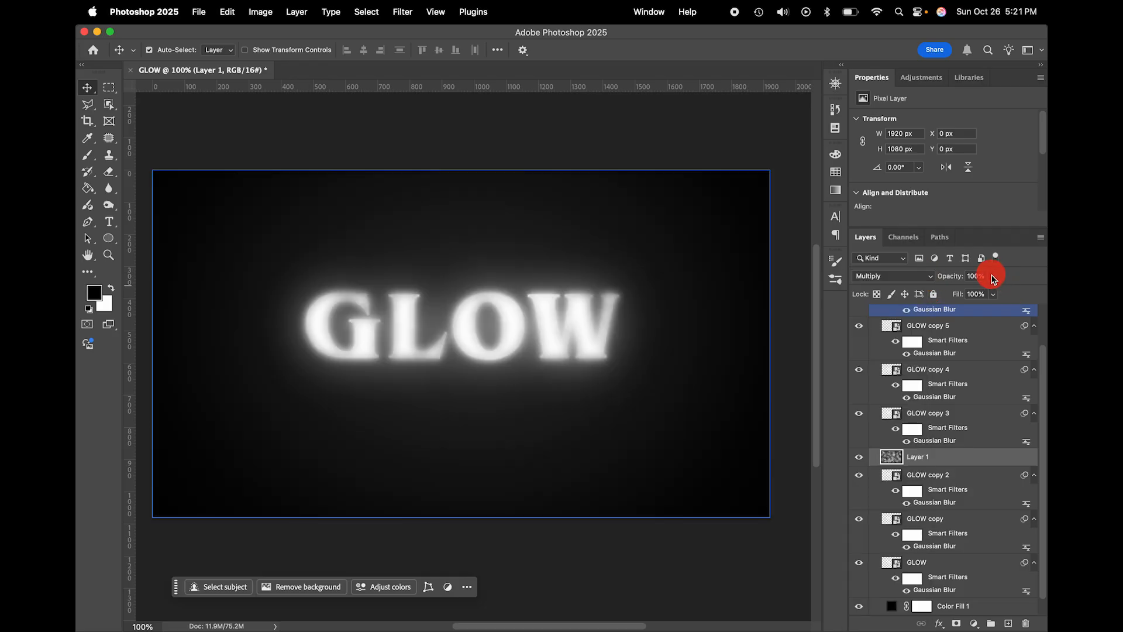
pyautogui.click(993, 277)
pyautogui.moveTo(993, 291); pyautogui.dragTo(979, 293)
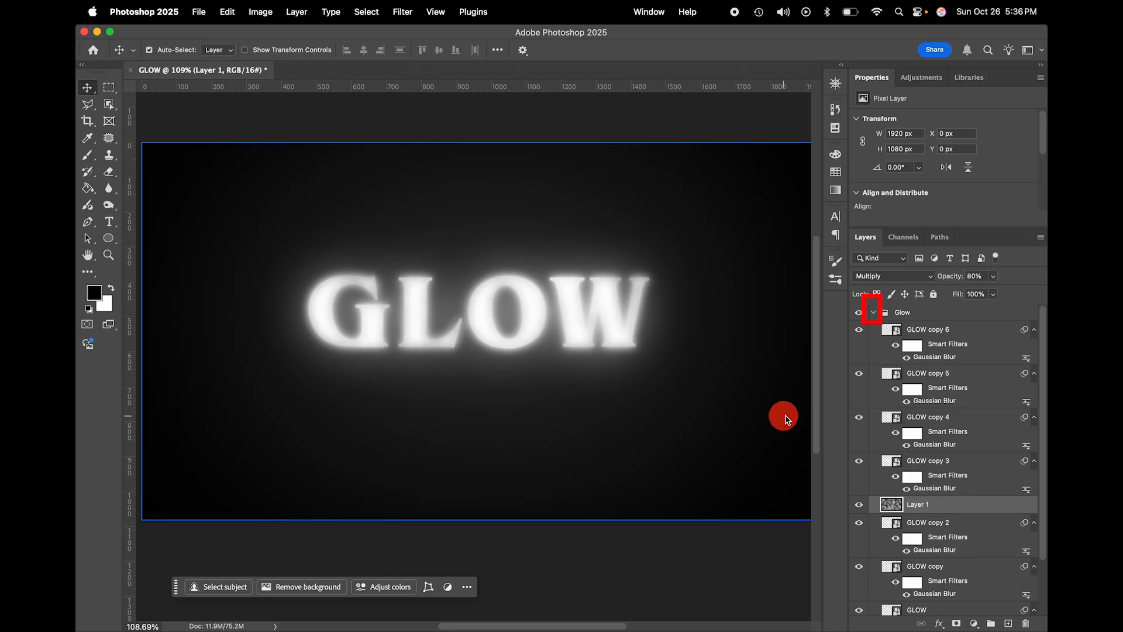
# - Collapse the Glow group and add a Gradient Map adjustment layer above it, clipped to the group
pyautogui.click(871, 313)
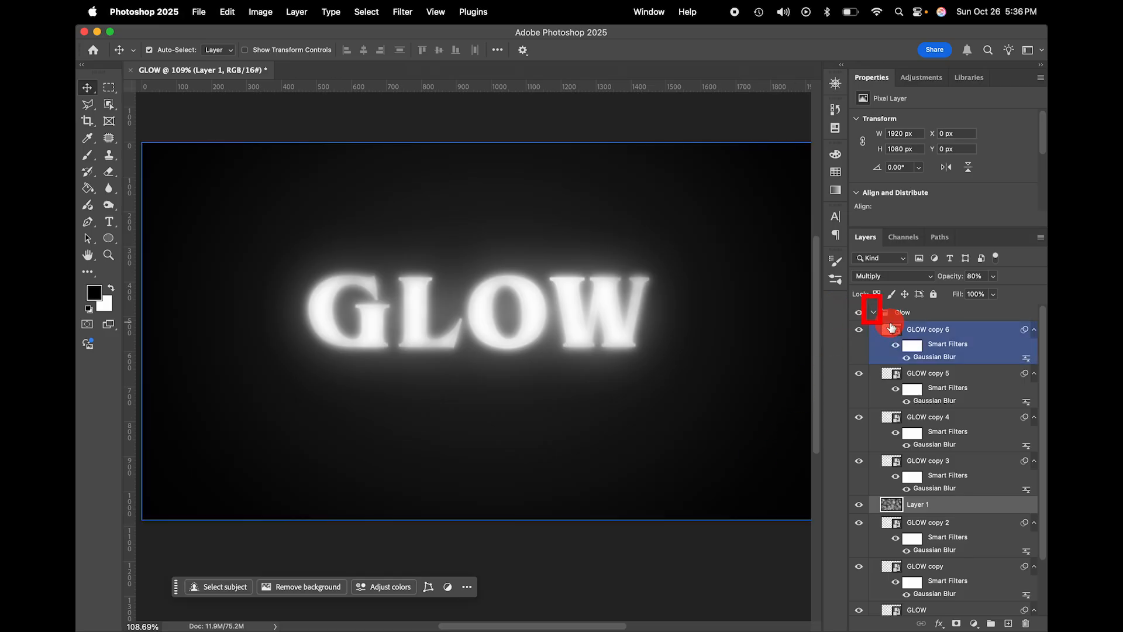
pyautogui.click(873, 313)
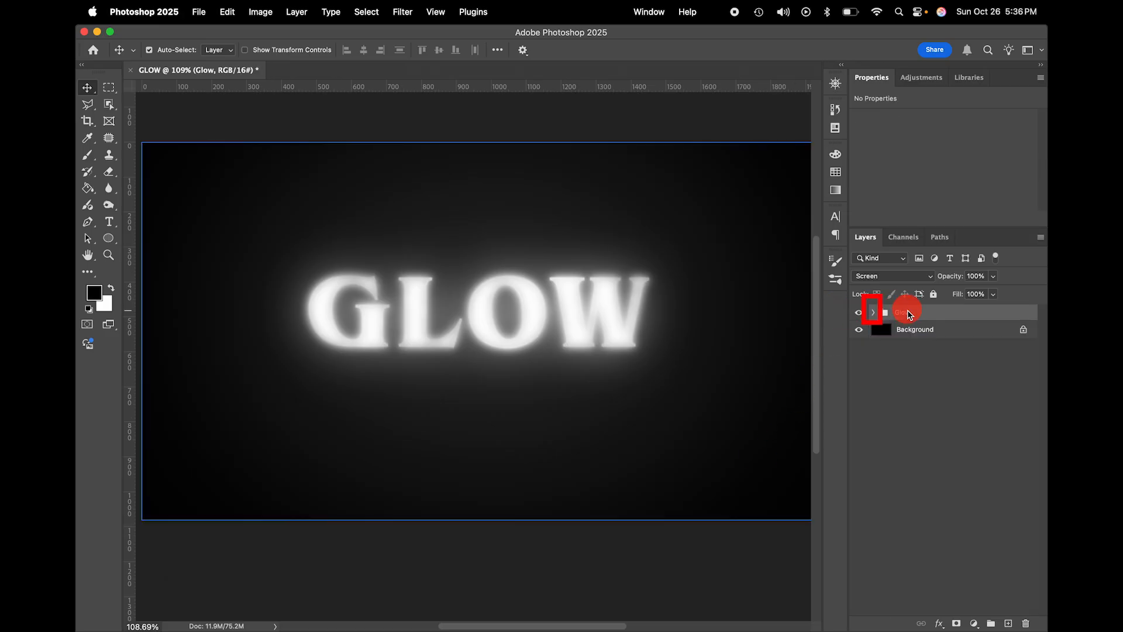
pyautogui.click(974, 624)
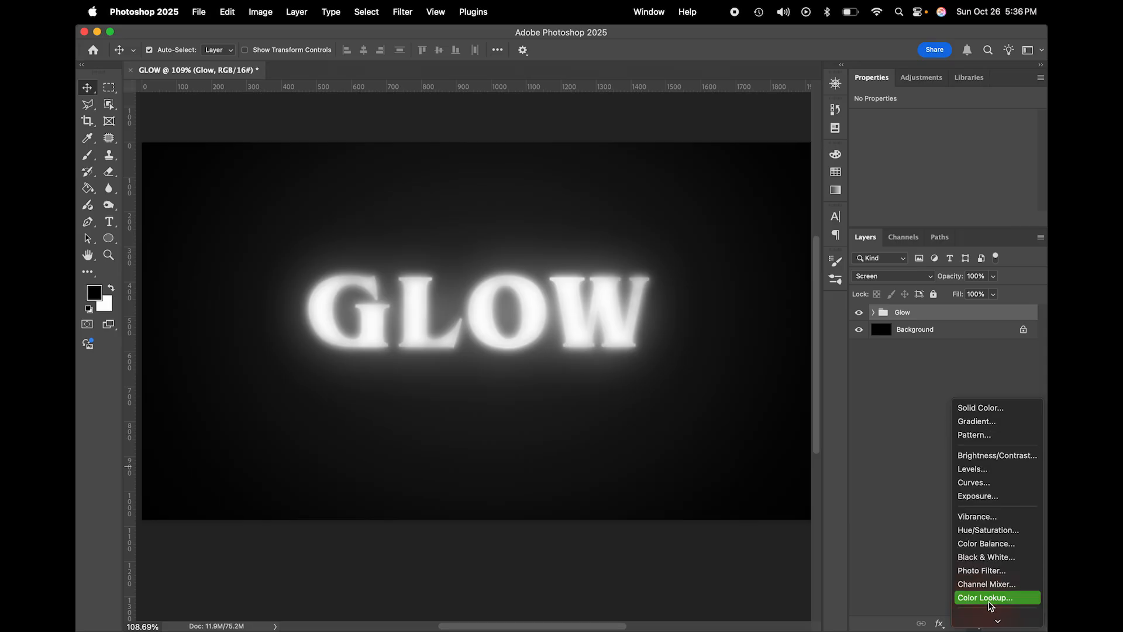
pyautogui.moveTo(995, 623)
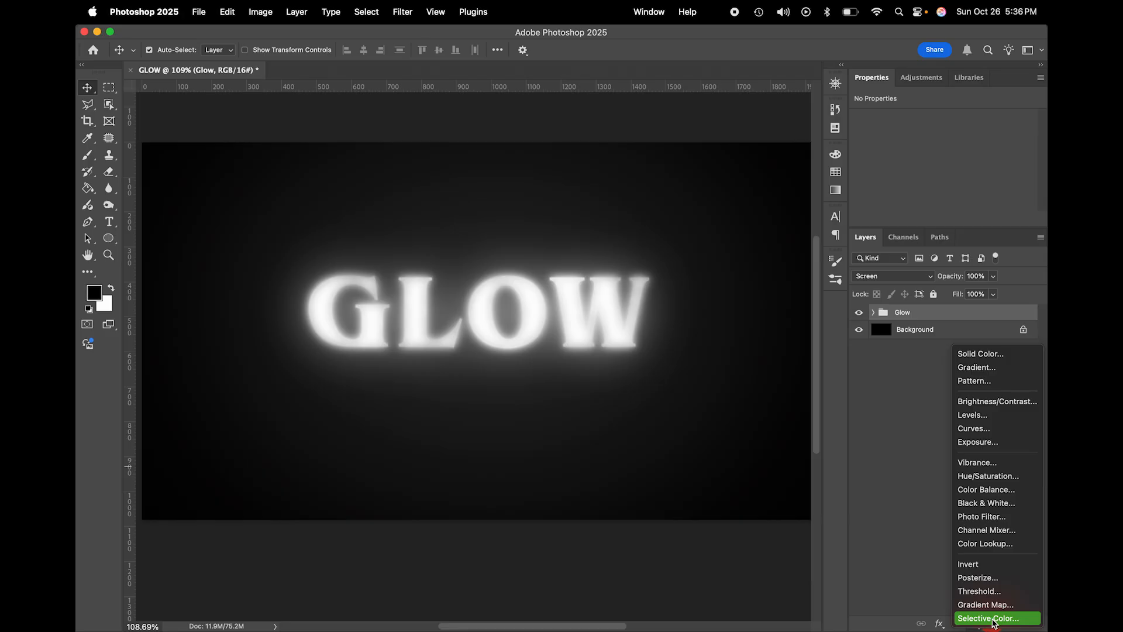
pyautogui.click(985, 604)
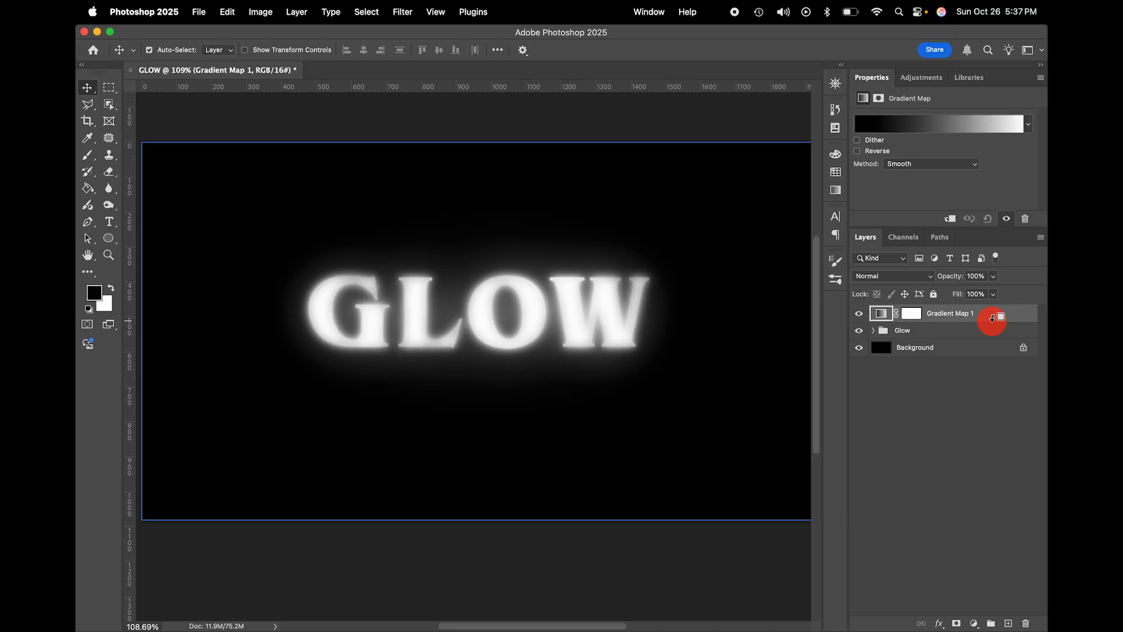
pyautogui.keyDown('alt'); pyautogui.click(993, 318); pyautogui.keyUp('alt')
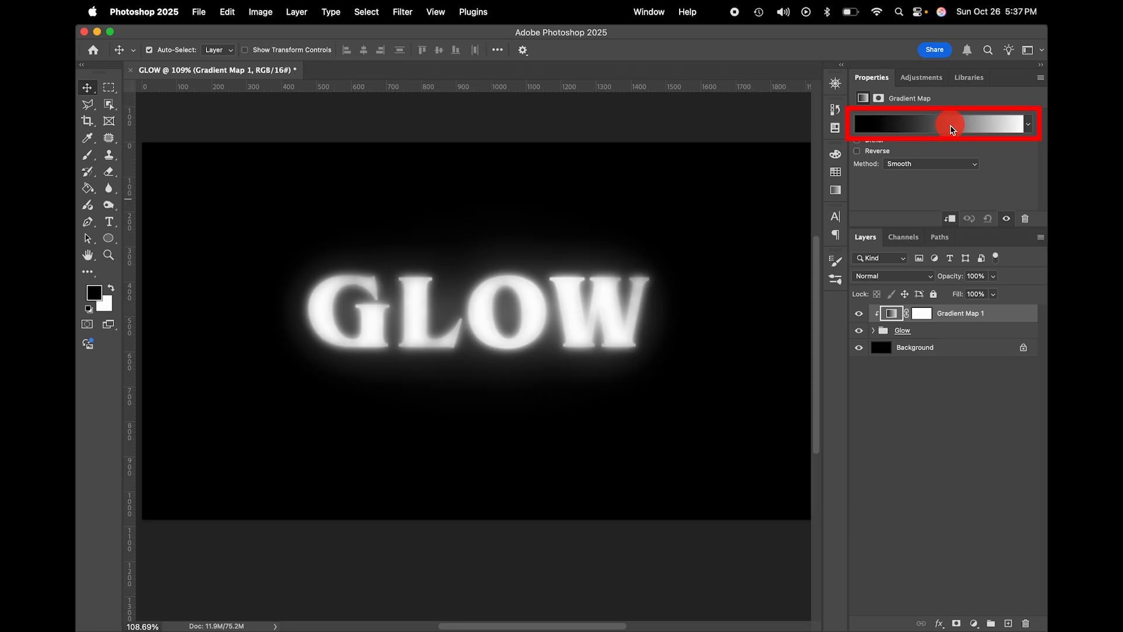
# - Add a dark red (5e0a0a) stop at location 25 and a blue stop at location 70 to the gradient map
pyautogui.click(951, 129)
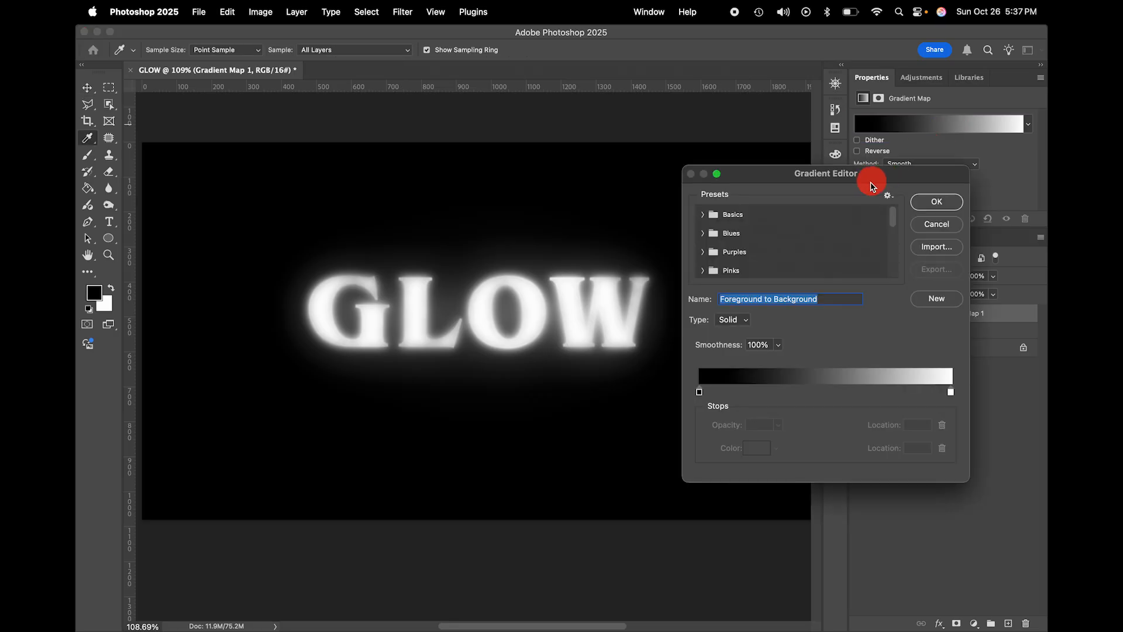
pyautogui.moveTo(868, 175); pyautogui.dragTo(692, 255)
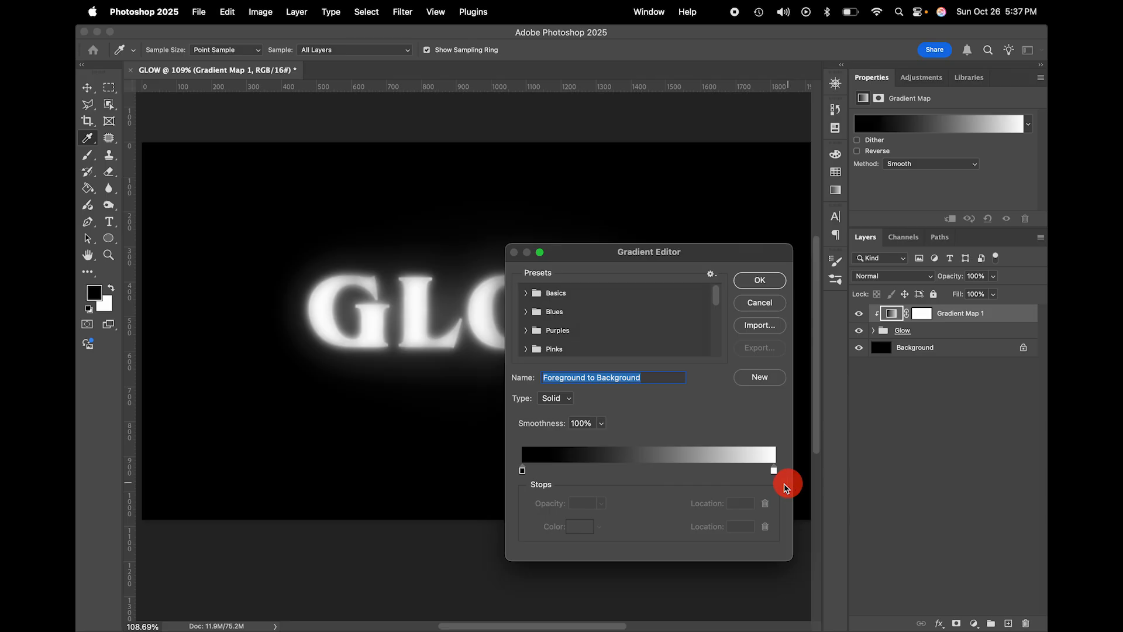
pyautogui.click(585, 471)
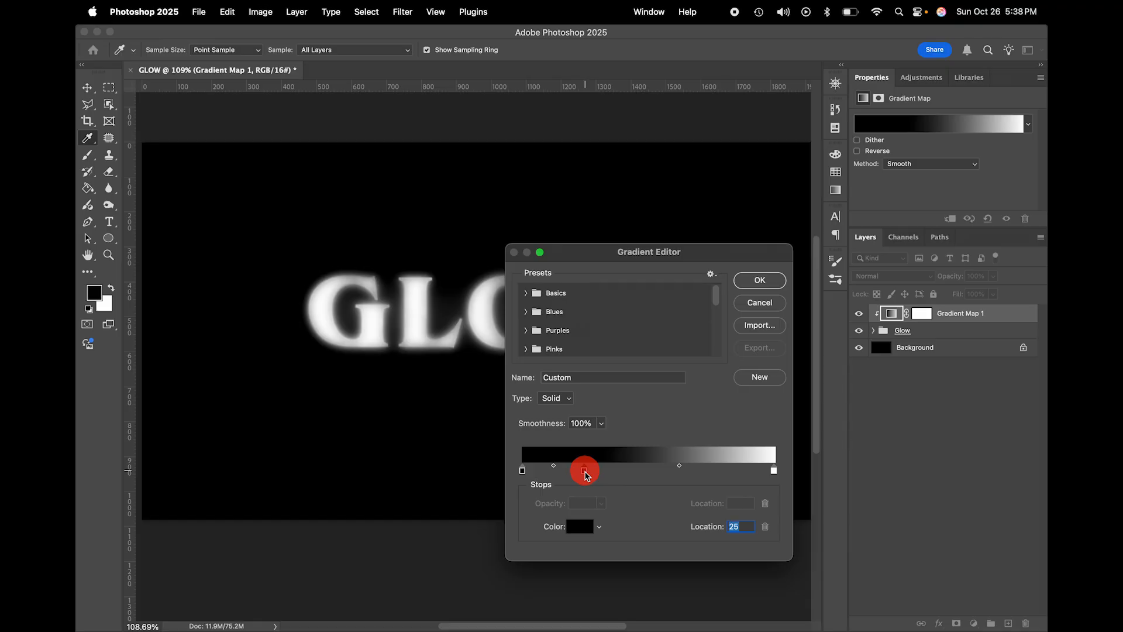
pyautogui.doubleClick(585, 471)
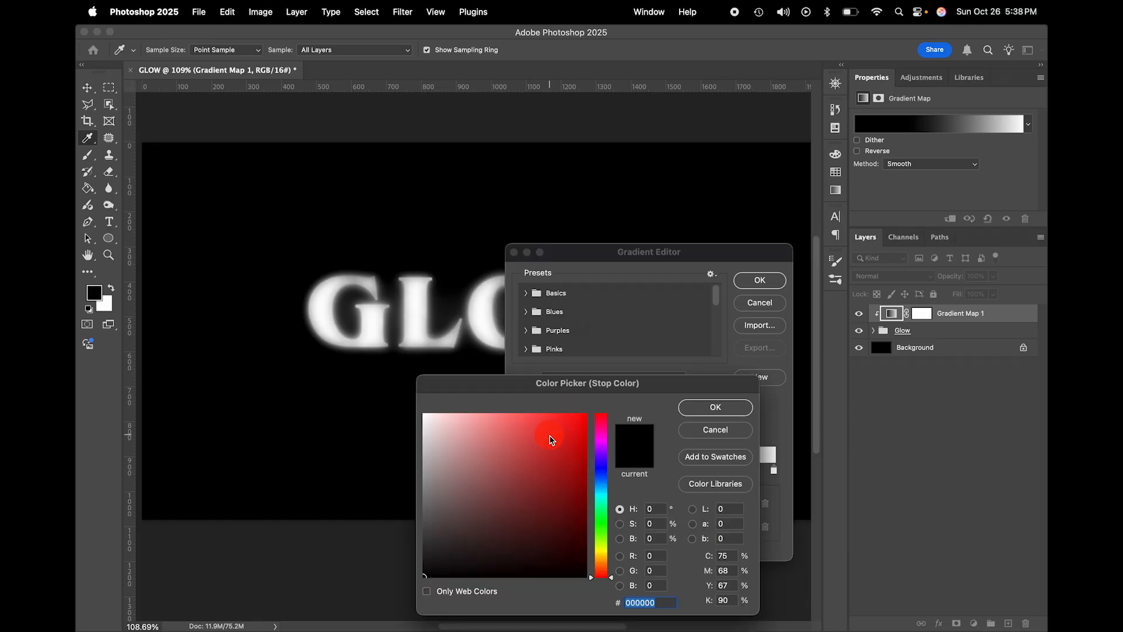
pyautogui.click(571, 517)
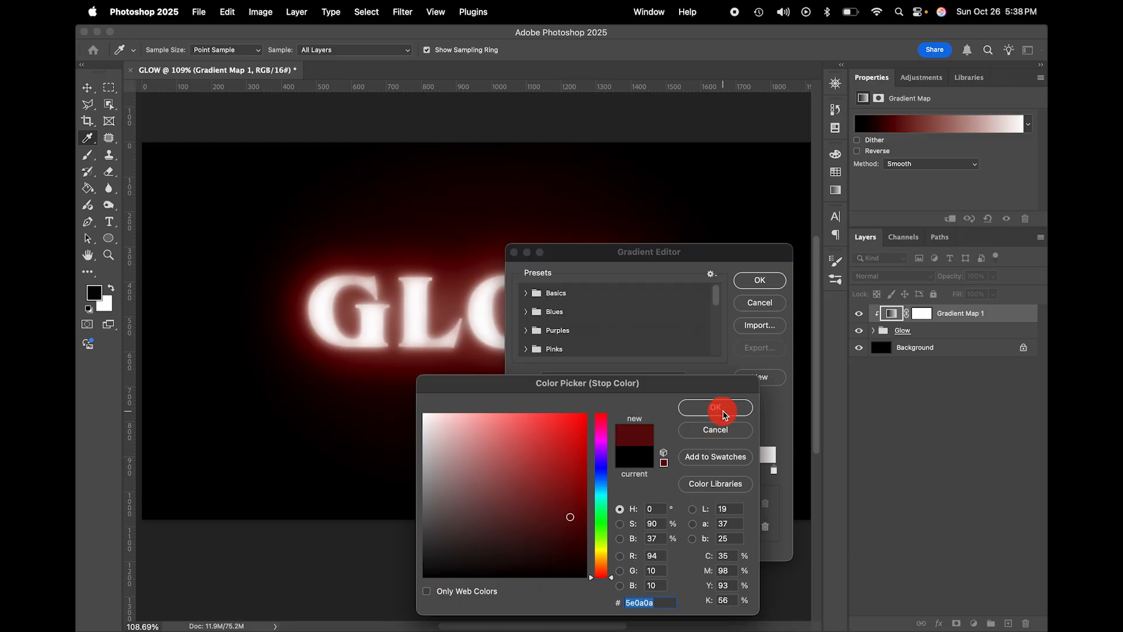
pyautogui.click(716, 408)
pyautogui.click(705, 471)
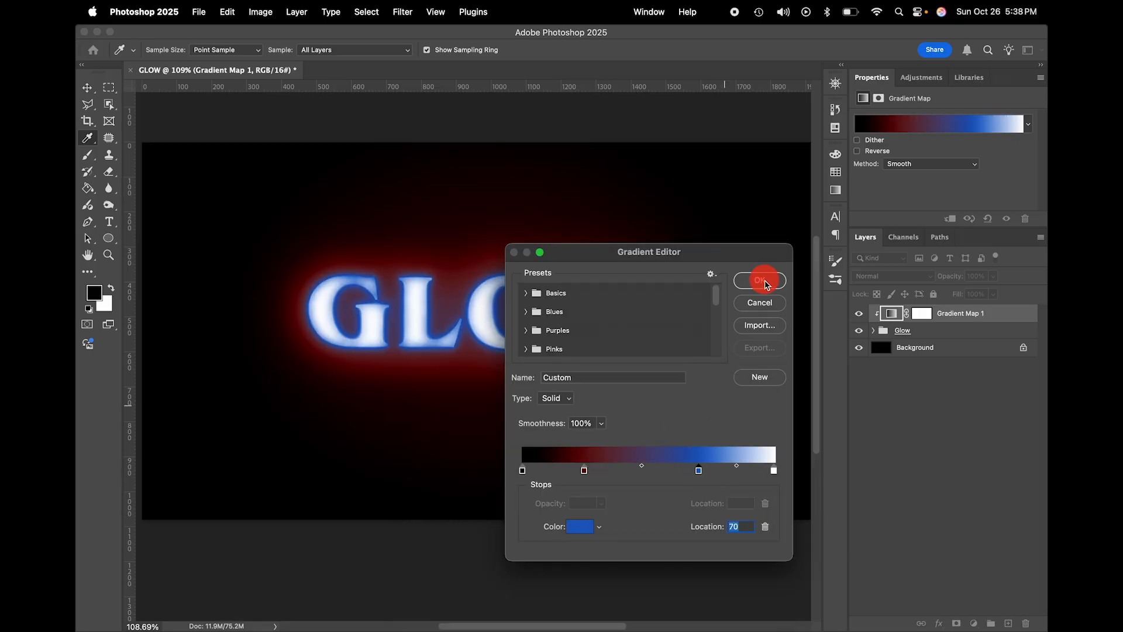
pyautogui.click(760, 281)
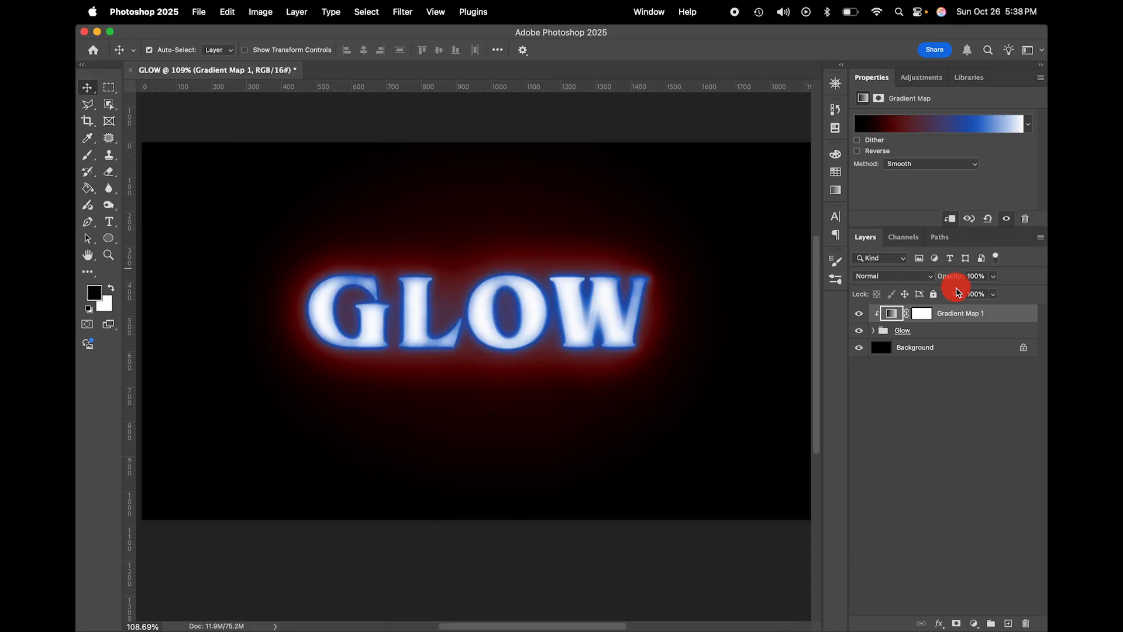
# - Set the Gradient Map layer's blend mode to Difference
pyautogui.click(932, 281)
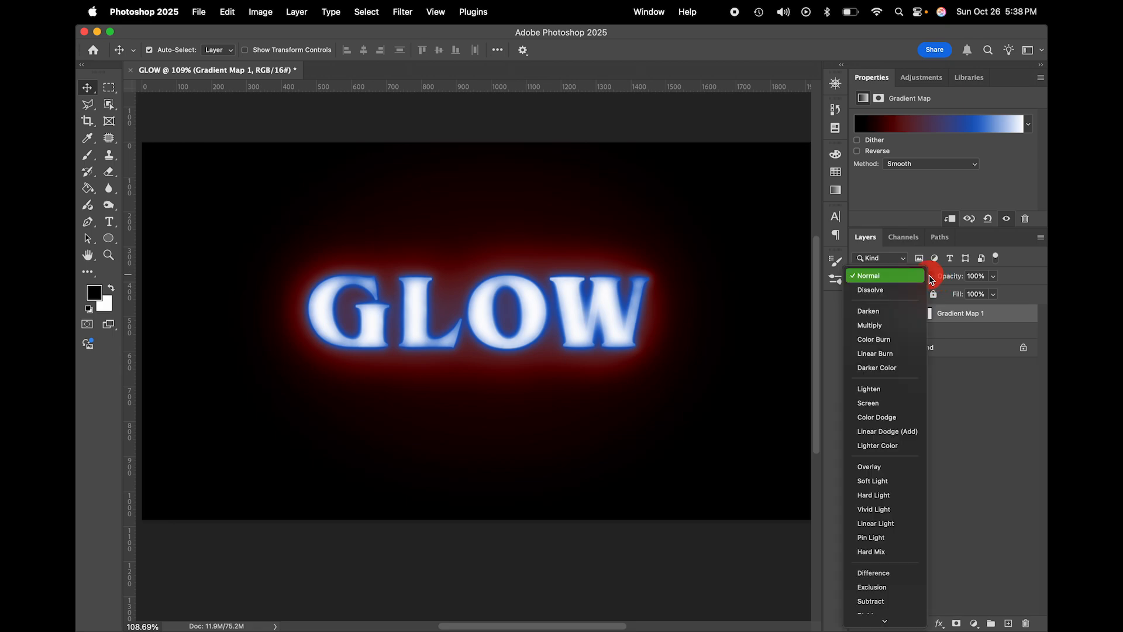
pyautogui.click(888, 576)
pyautogui.click(939, 315)
pyautogui.click(892, 423)
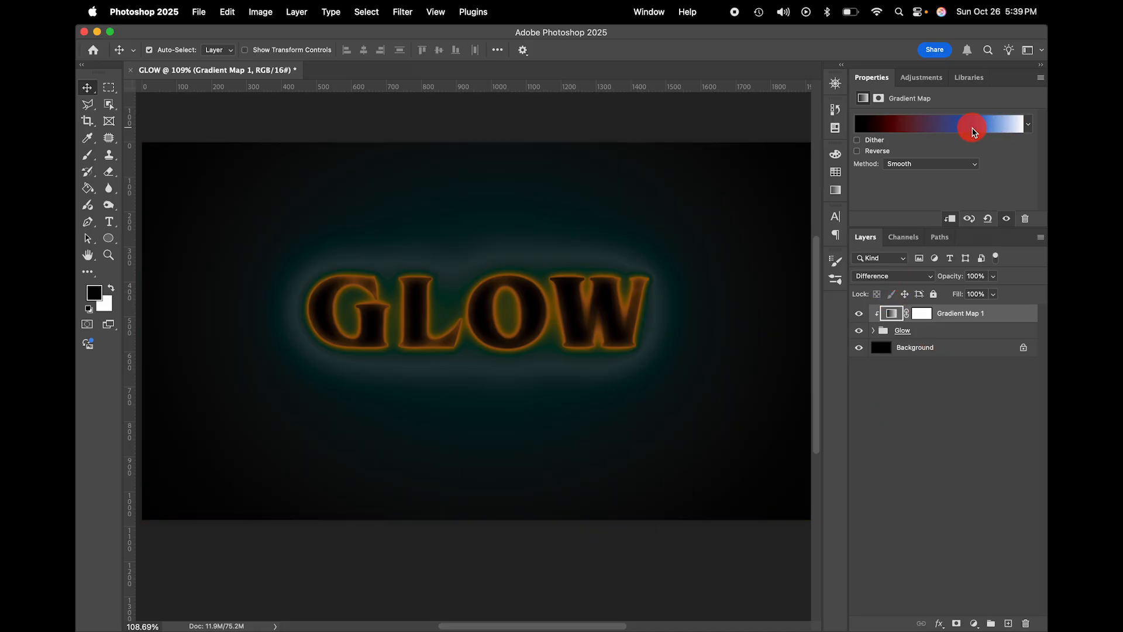
# - Recolor the dark red stop at location 25 of the gradient map to 6a0606
pyautogui.click(973, 131)
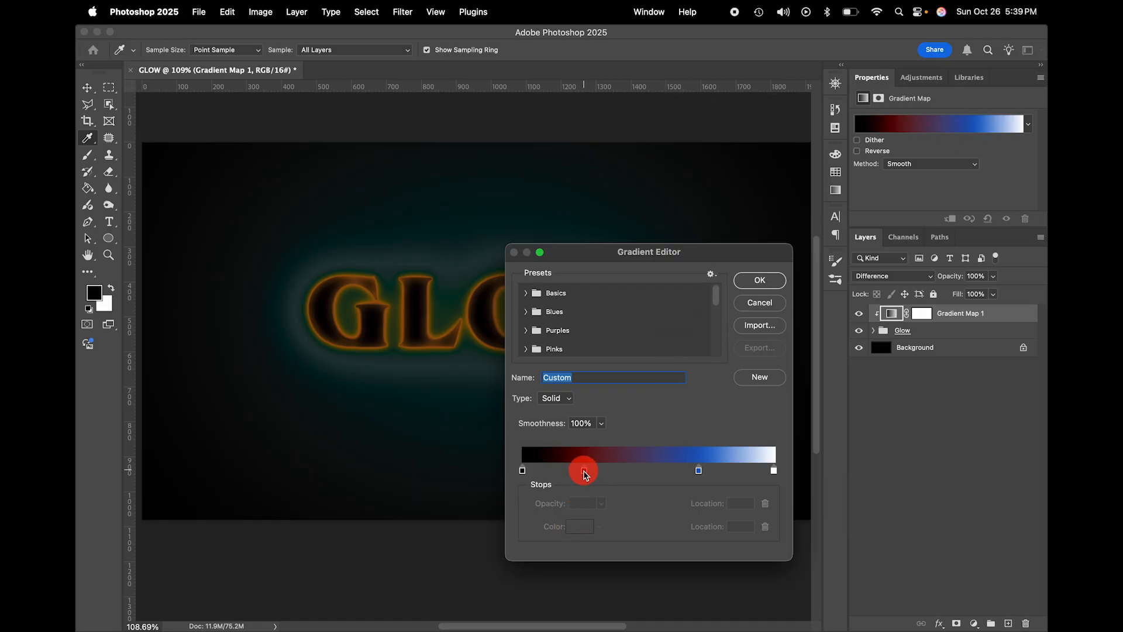
pyautogui.doubleClick(584, 472)
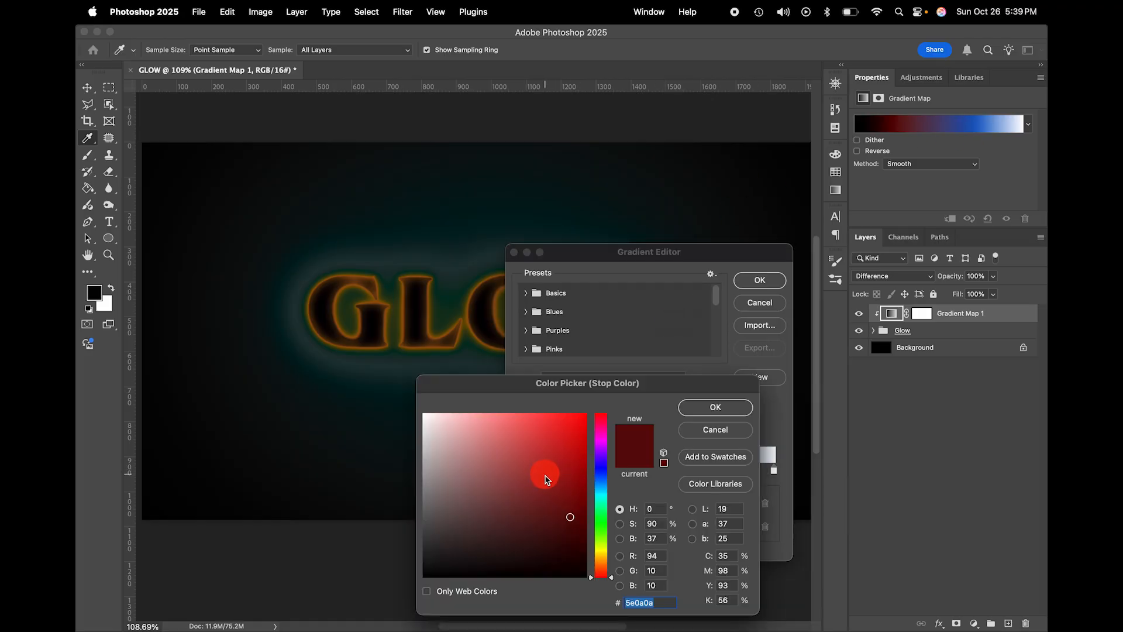
pyautogui.click(547, 453)
pyautogui.moveTo(547, 453); pyautogui.dragTo(553, 492)
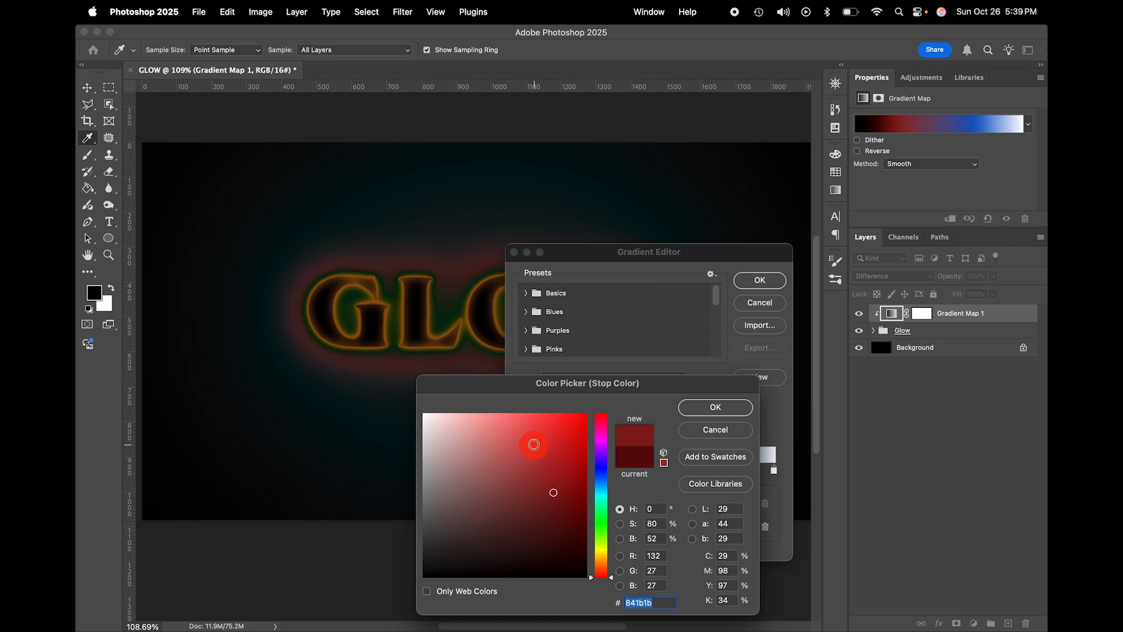
pyautogui.write('6a')
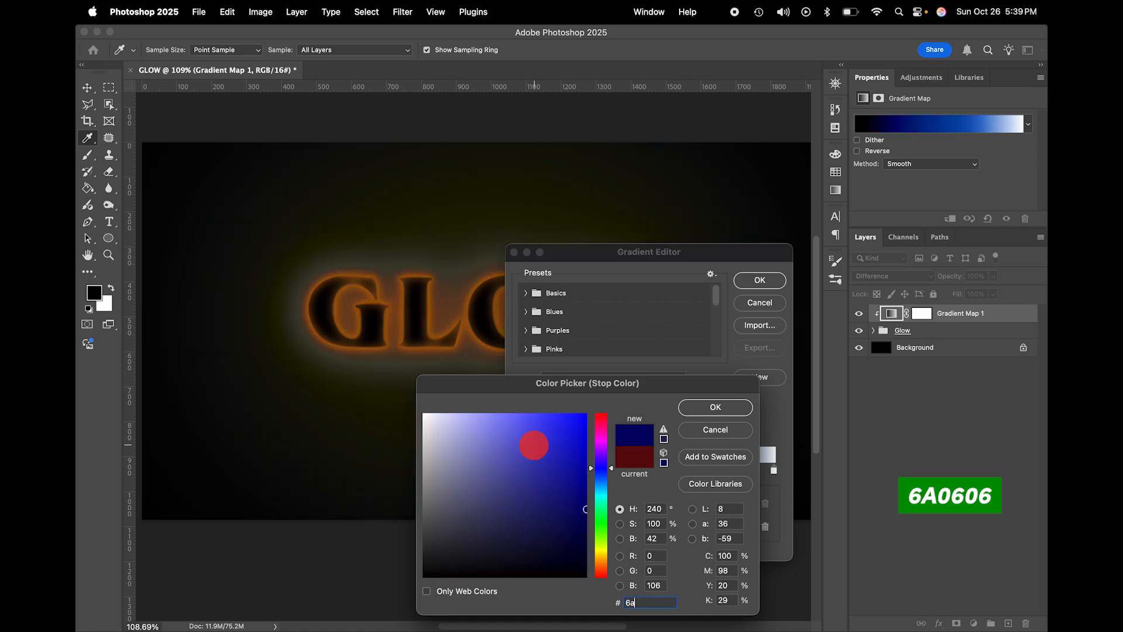
pyautogui.write('06')
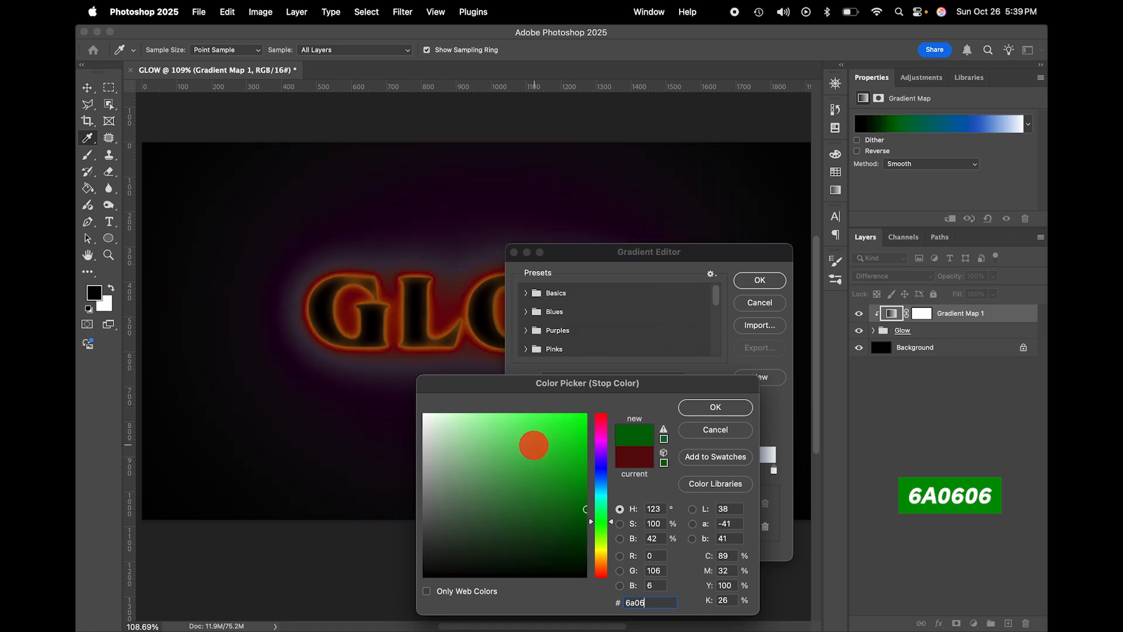
pyautogui.write('06')
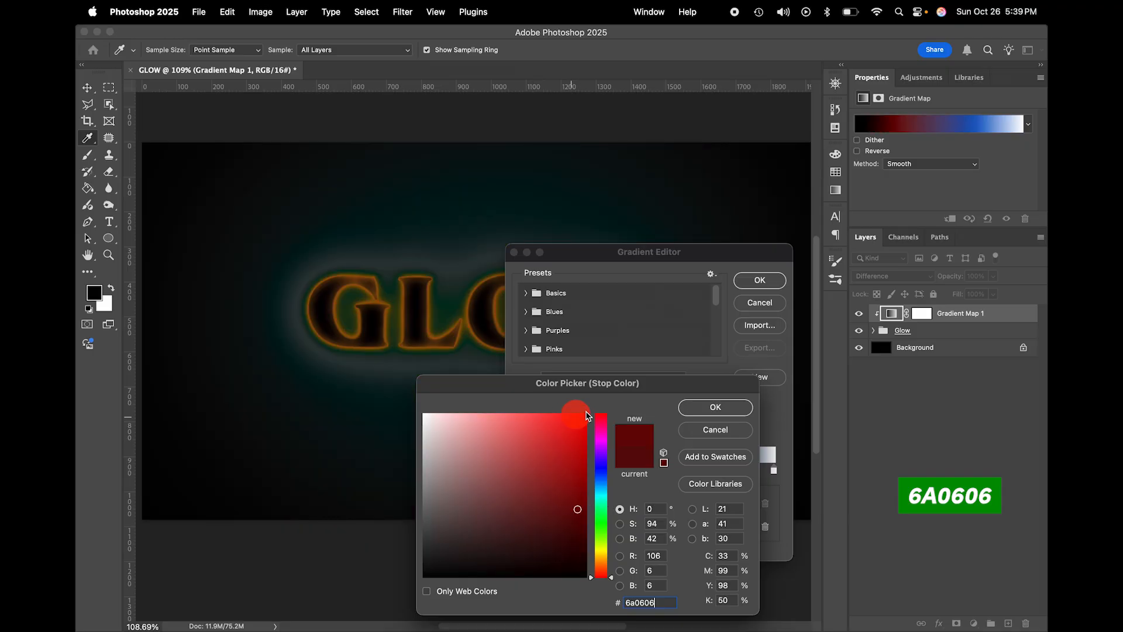
pyautogui.click(712, 412)
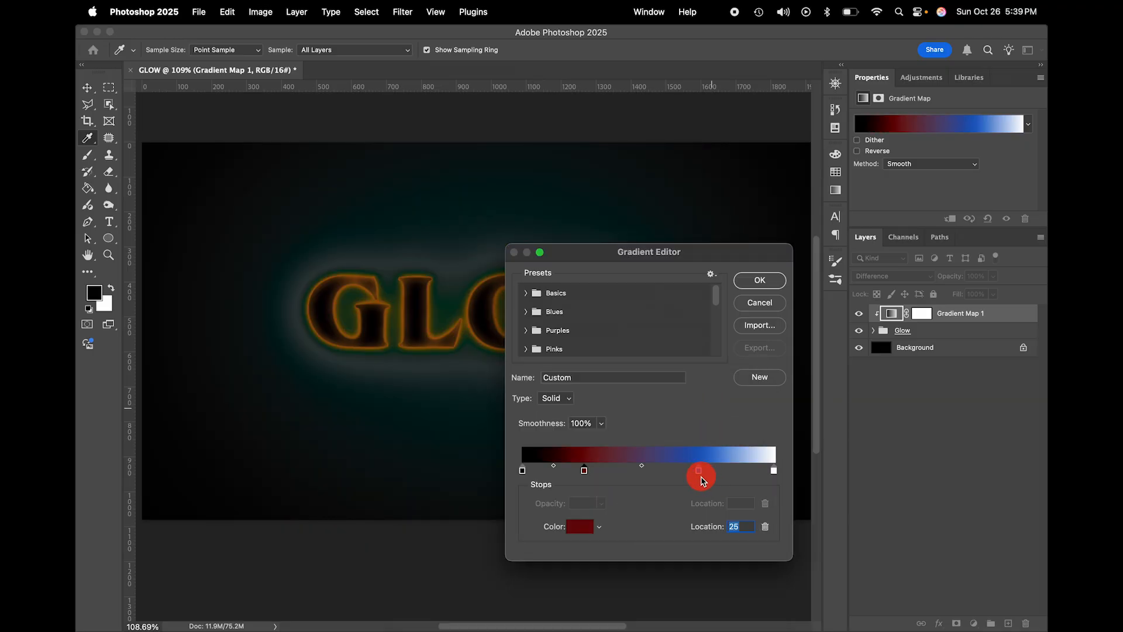
# - Recolor the gradient map's blue stop to bright red fb0119
pyautogui.click(699, 471)
pyautogui.doubleClick(698, 470)
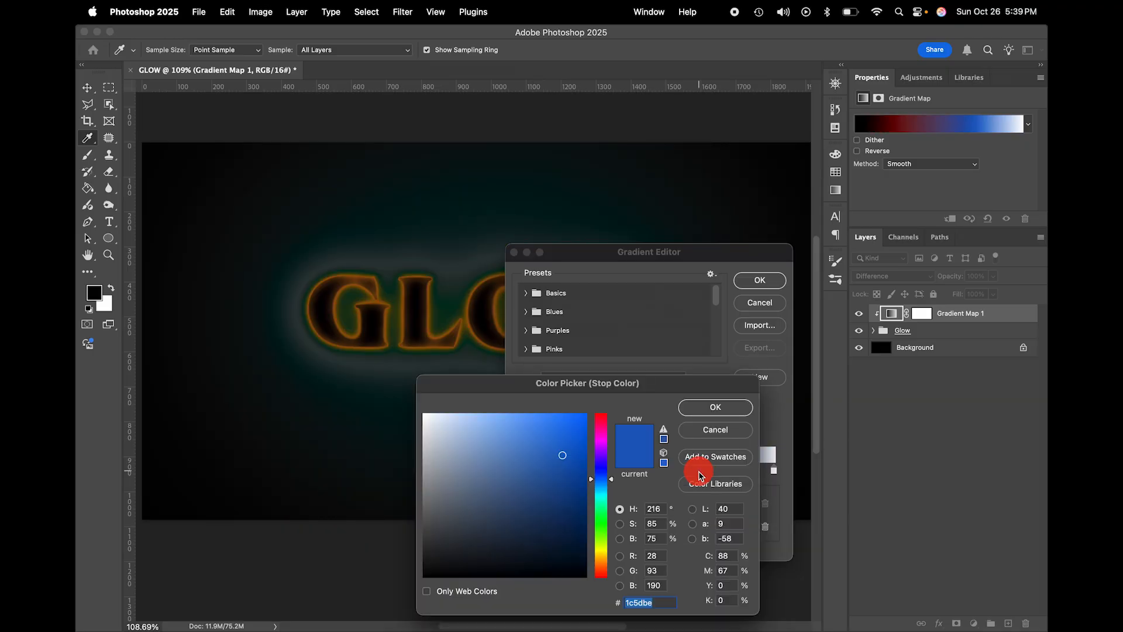
pyautogui.write('fb')
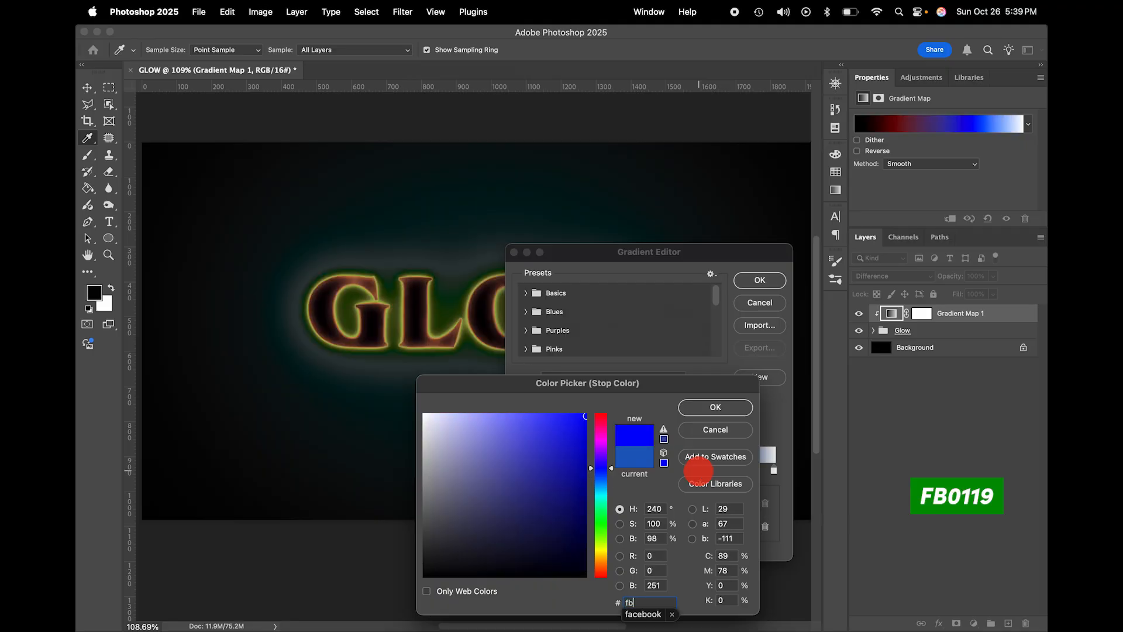
pyautogui.write('0119')
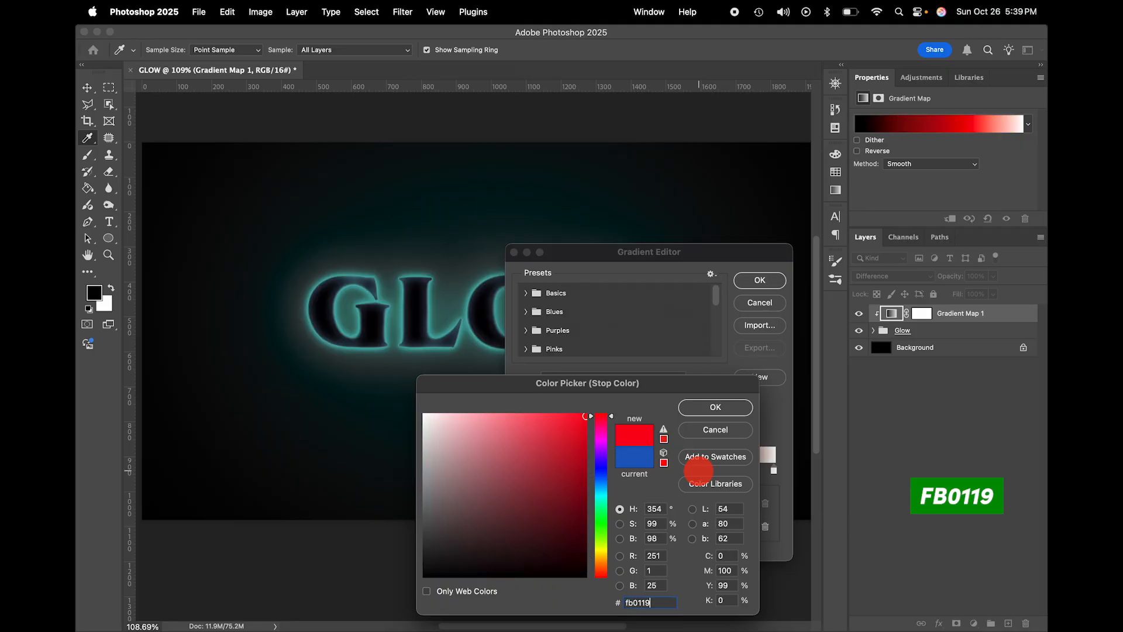
pyautogui.press('Return')
# - Move the gradient's dark red stop to location 28 and shift the bright red stop to near the middle of the gradient
pyautogui.click(596, 471)
pyautogui.moveTo(597, 474)
pyautogui.mouseDown()
pyautogui.moveTo(580, 474)
pyautogui.moveTo(596, 475)
pyautogui.mouseUp()
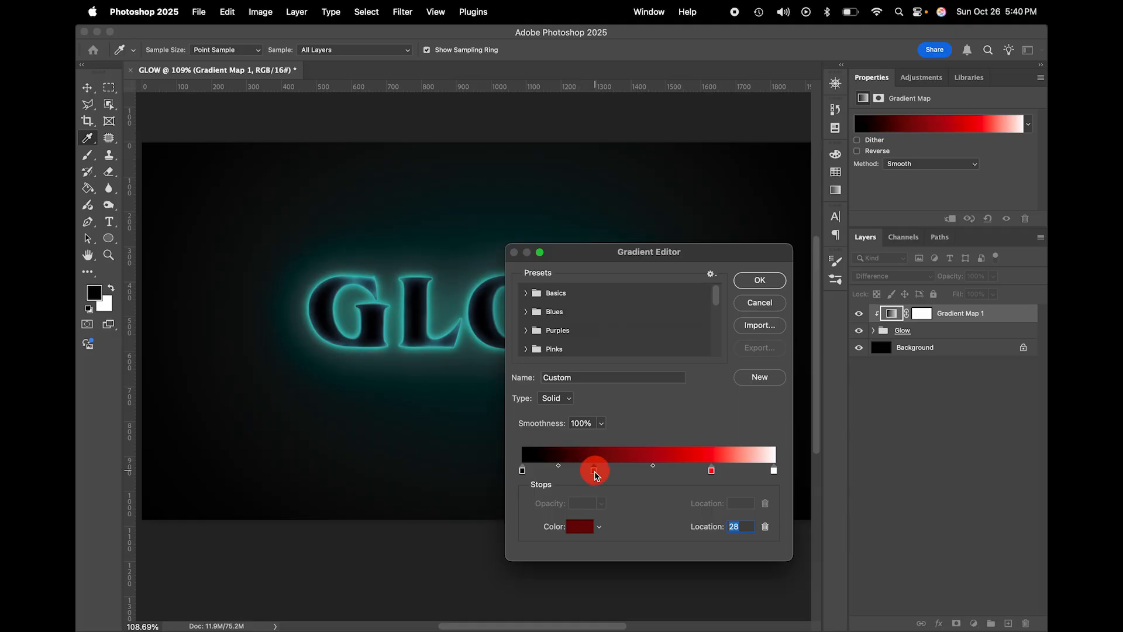
pyautogui.moveTo(711, 471); pyautogui.dragTo(647, 471)
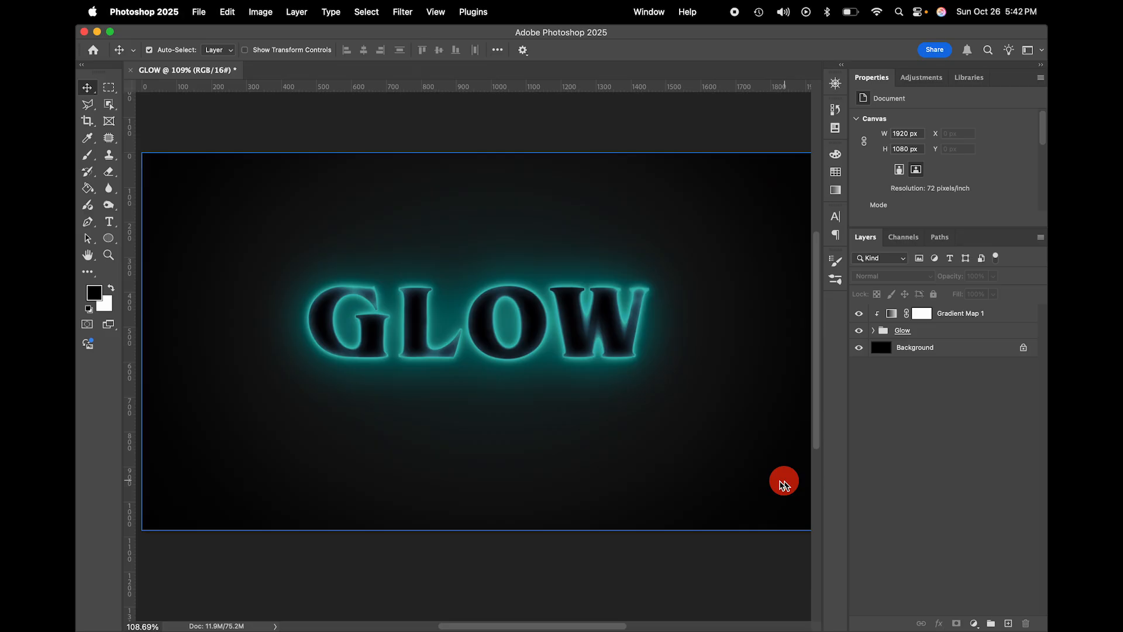
# - Place Bricks.jpg as an embedded image and scale it to about 100% so that it covers the whole canvas
pyautogui.click(199, 11)
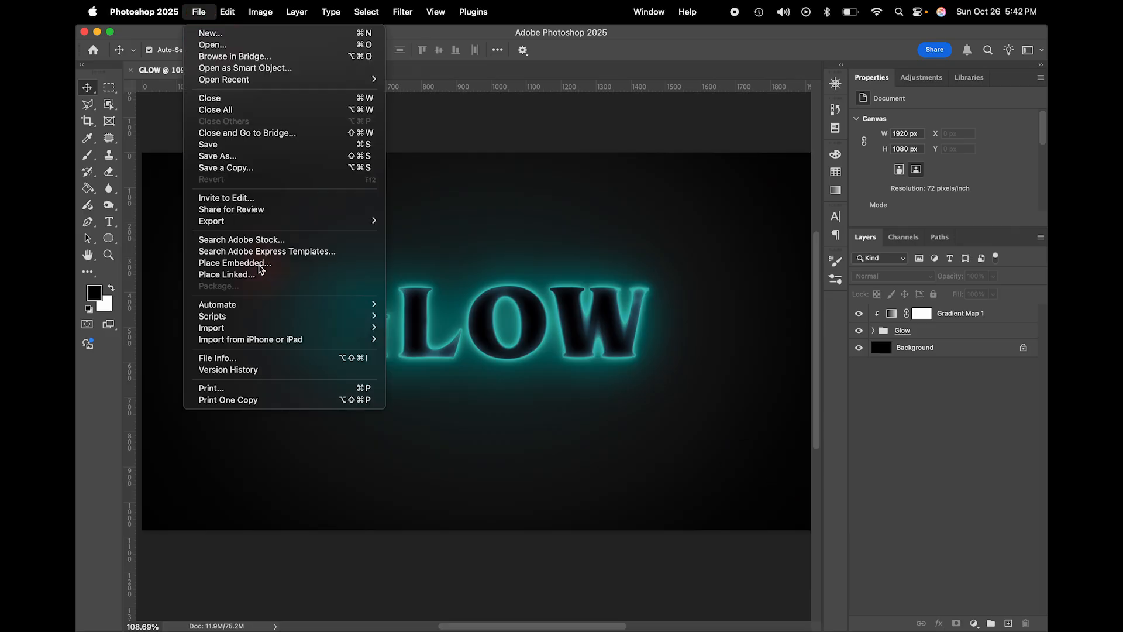
pyautogui.click(259, 265)
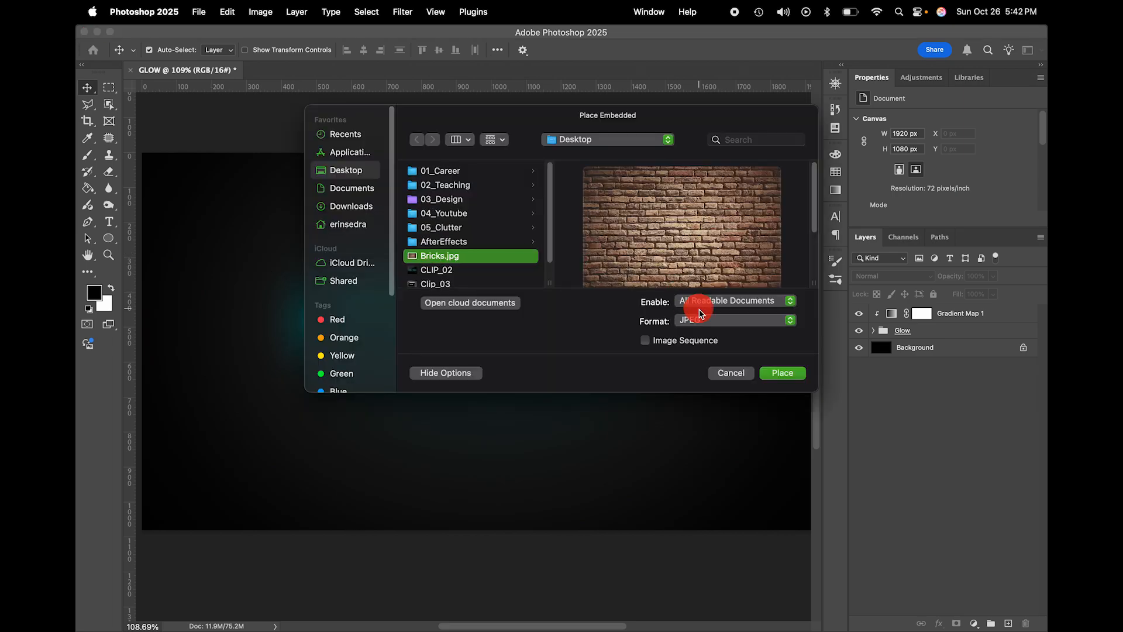
pyautogui.click(782, 380)
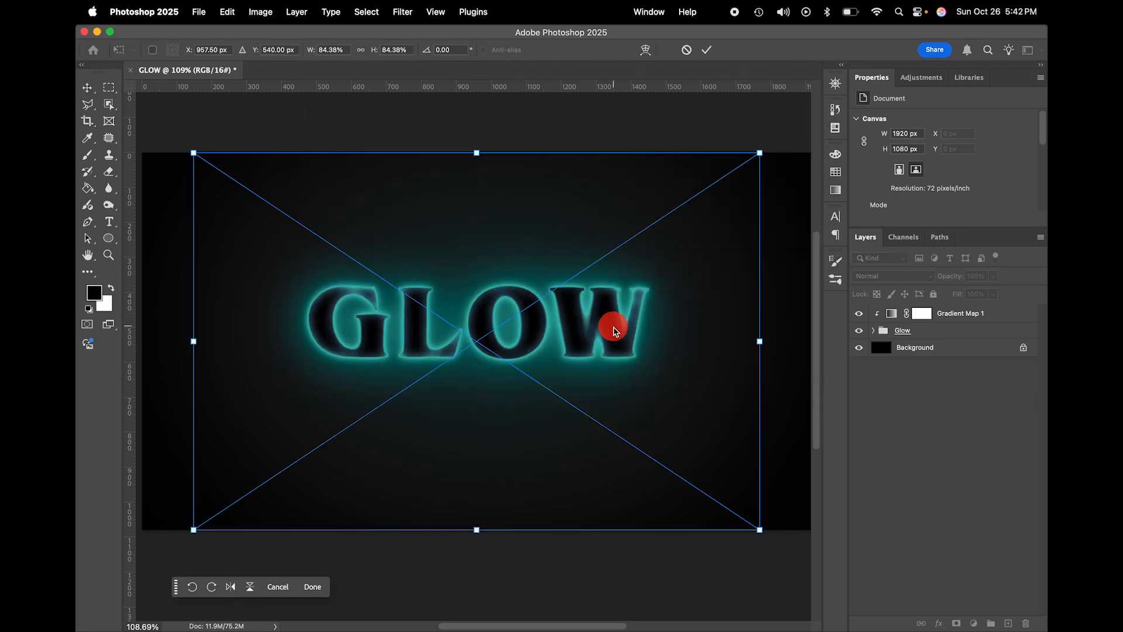
pyautogui.scroll(-3, 612, 328)
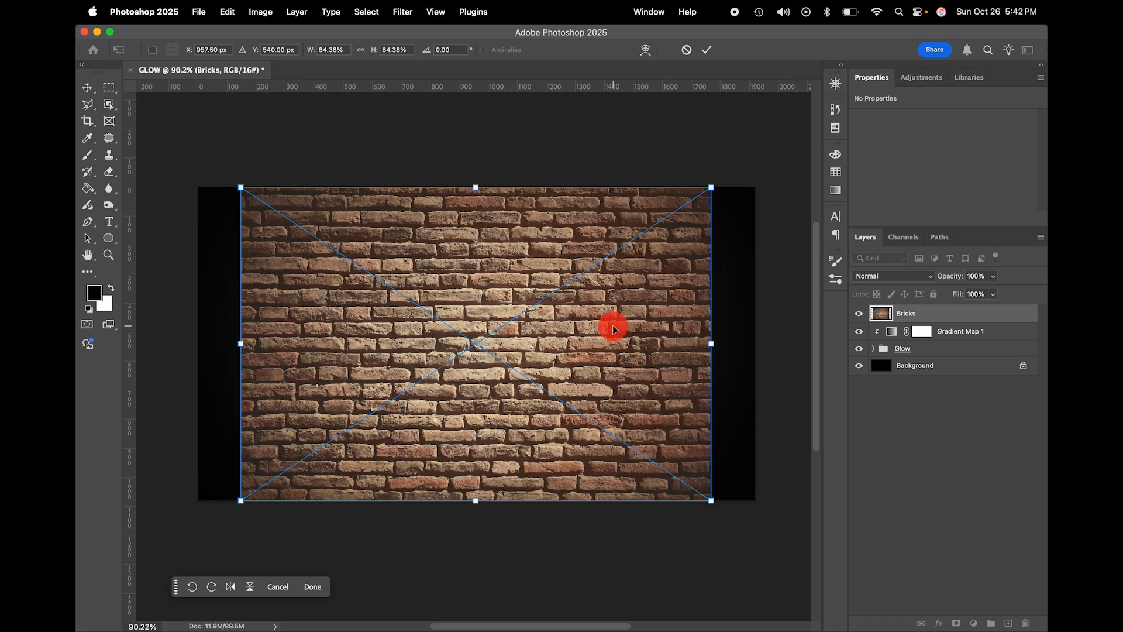
pyautogui.moveTo(710, 191); pyautogui.dragTo(765, 170)
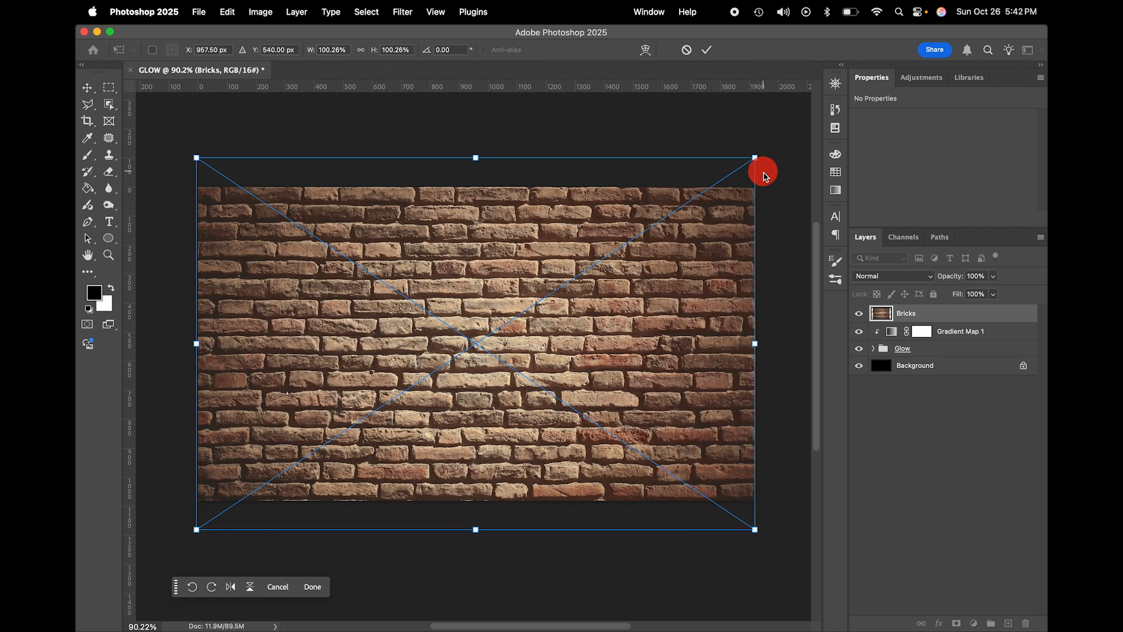
pyautogui.click(709, 52)
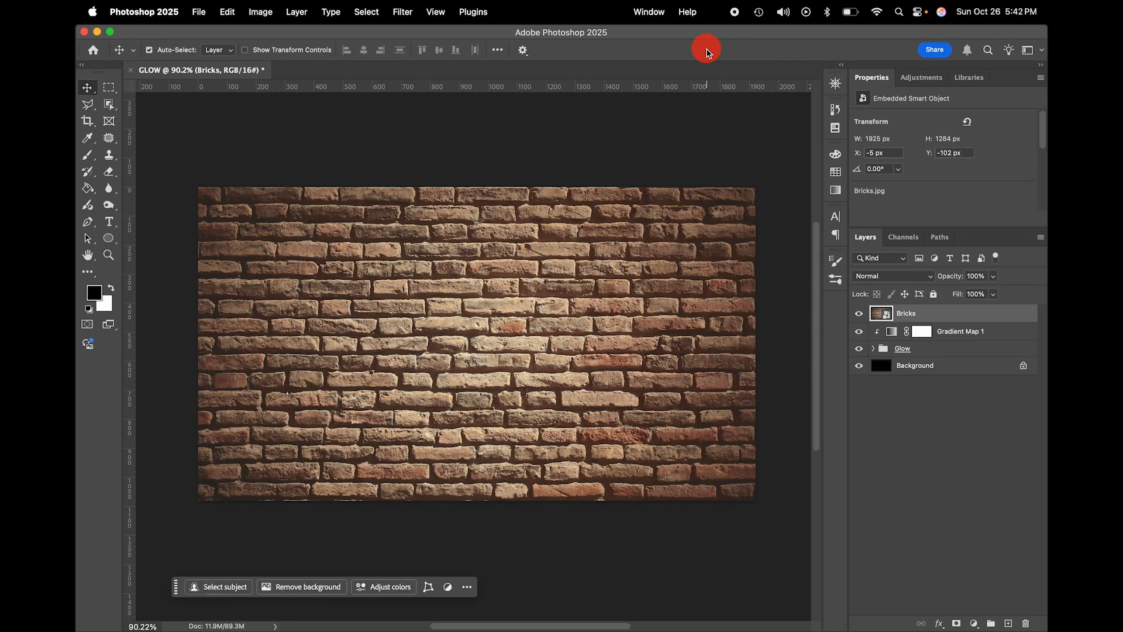
# - Move the Bricks layer below the Glow group, directly above the Background layer
pyautogui.click(946, 323)
pyautogui.moveTo(947, 323); pyautogui.dragTo(940, 353)
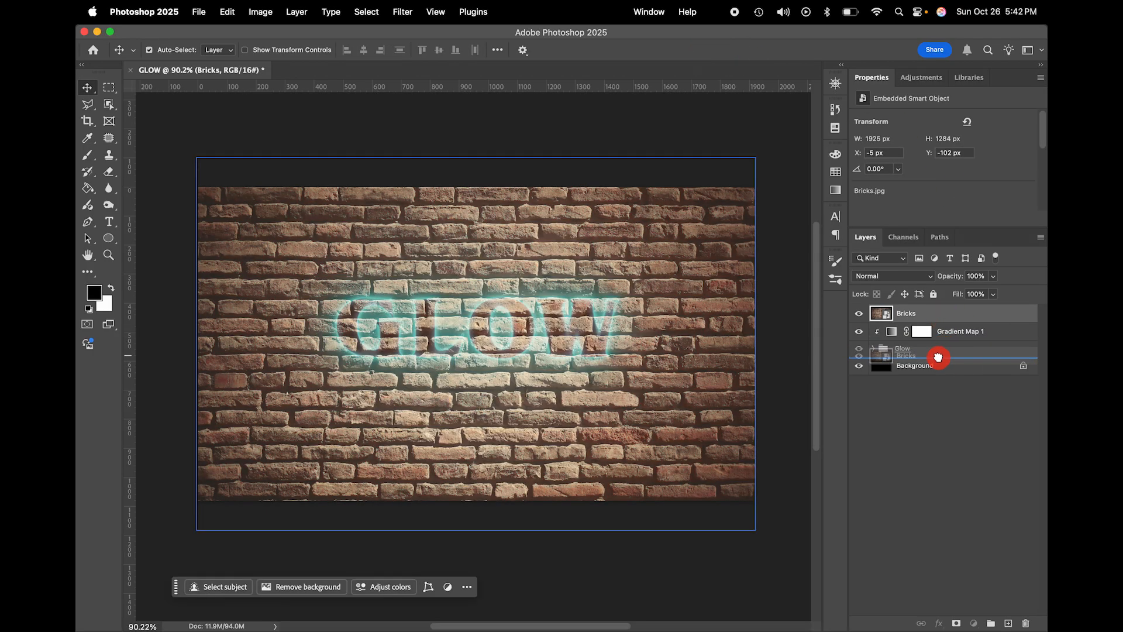
pyautogui.moveTo(939, 358); pyautogui.dragTo(940, 361)
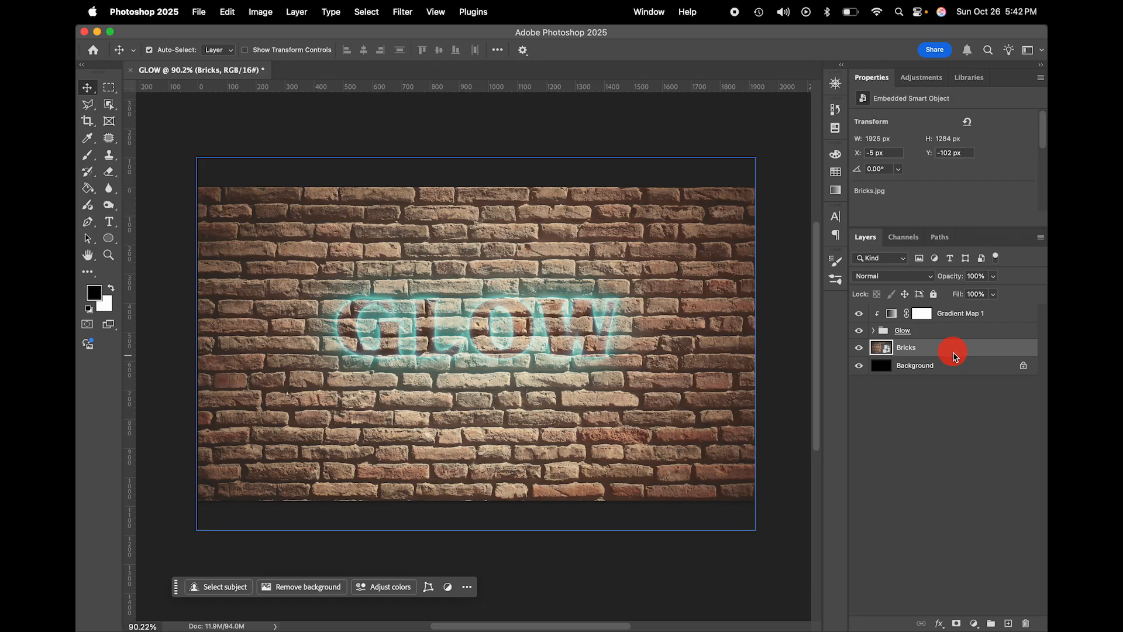
# - Add a Black & White adjustment above the Bricks layer with Reds at -125 and Yellows at -200
pyautogui.click(921, 81)
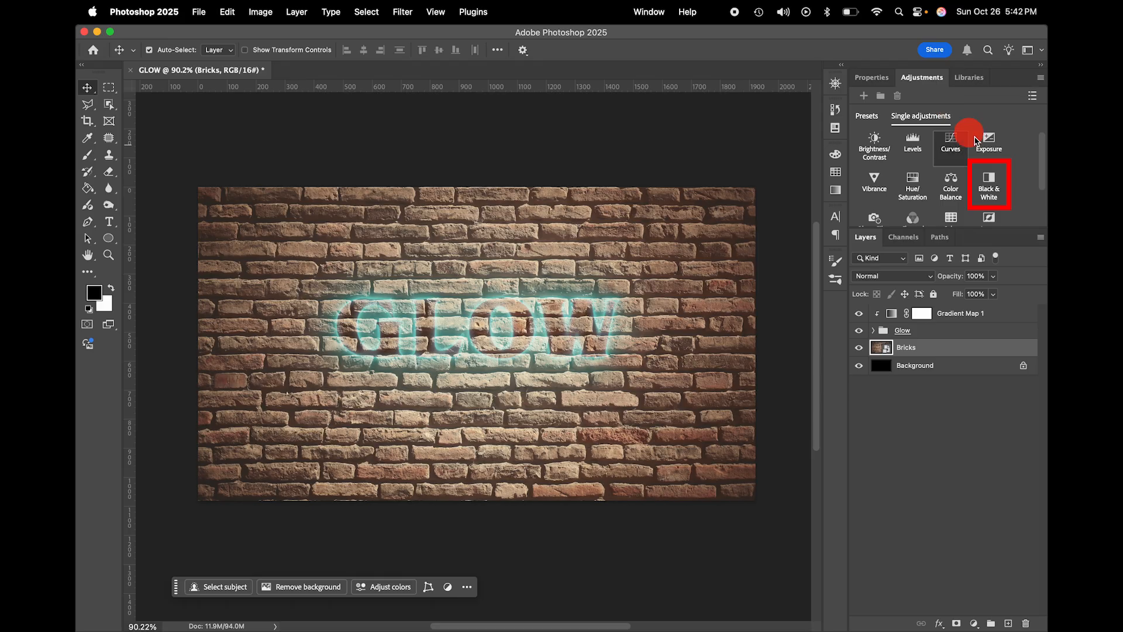
pyautogui.click(990, 181)
pyautogui.click(1015, 155)
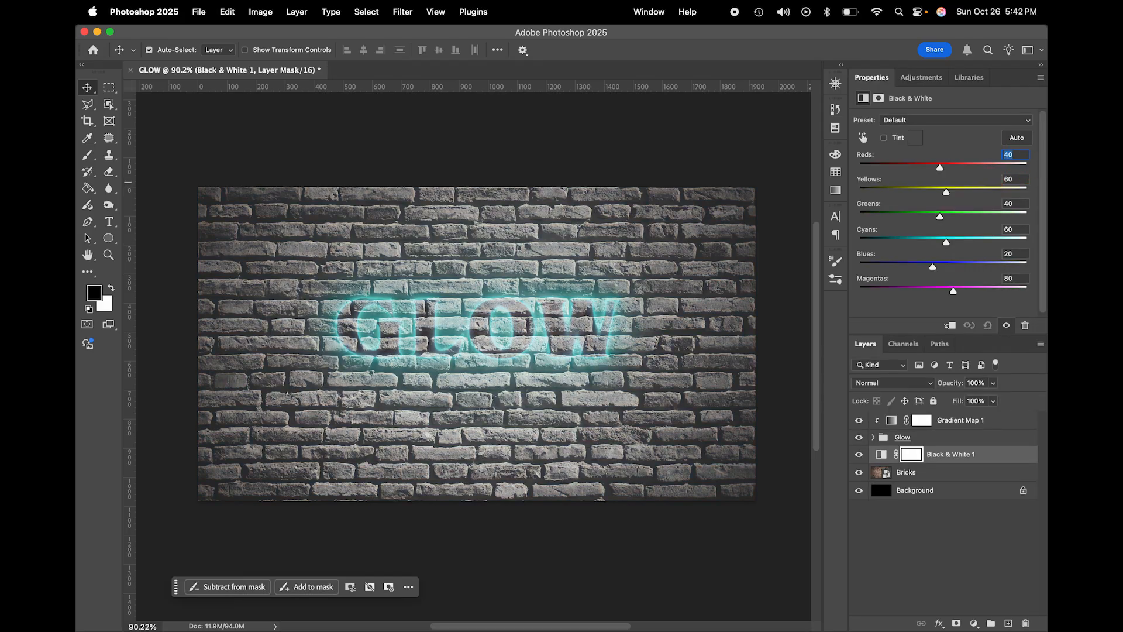
pyautogui.write('-125')
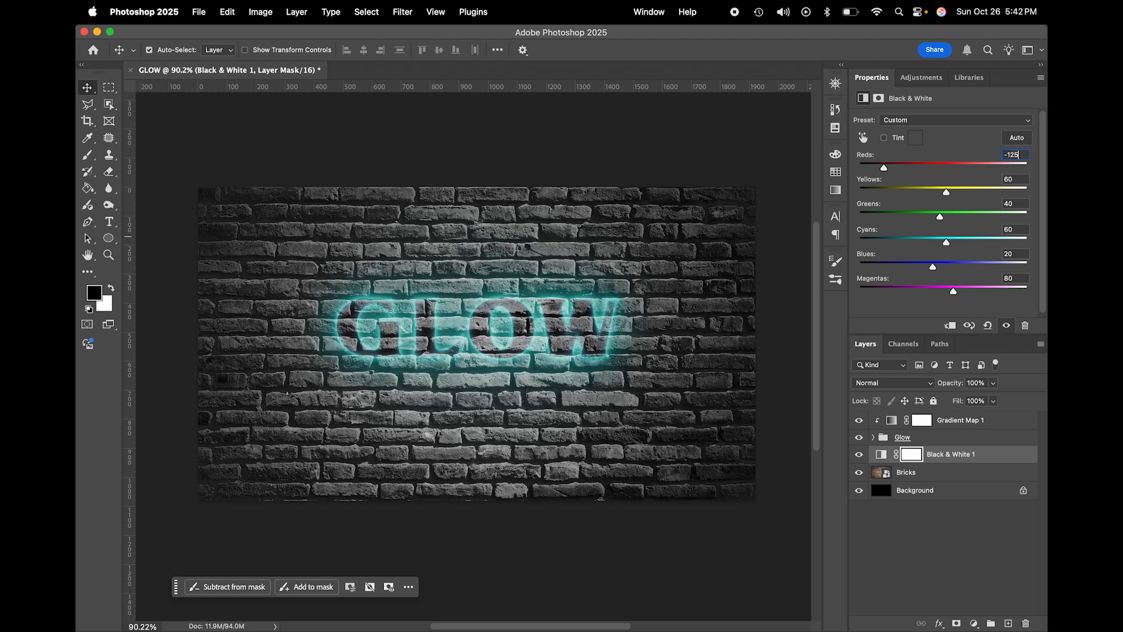
pyautogui.click(1012, 180)
pyautogui.write('-200')
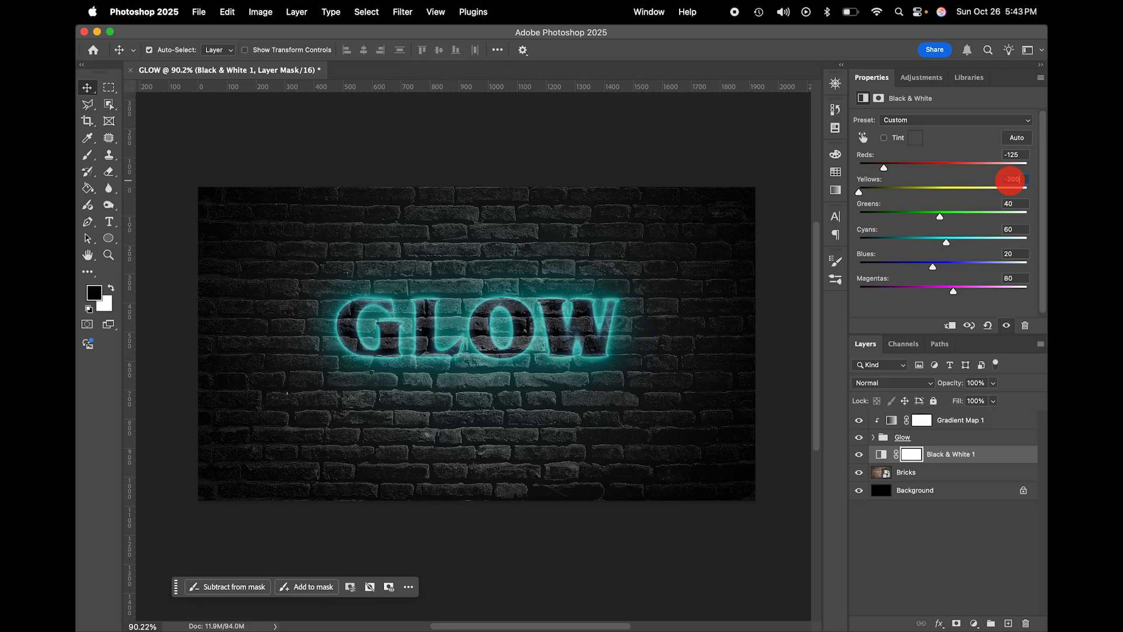
pyautogui.press('Tab')
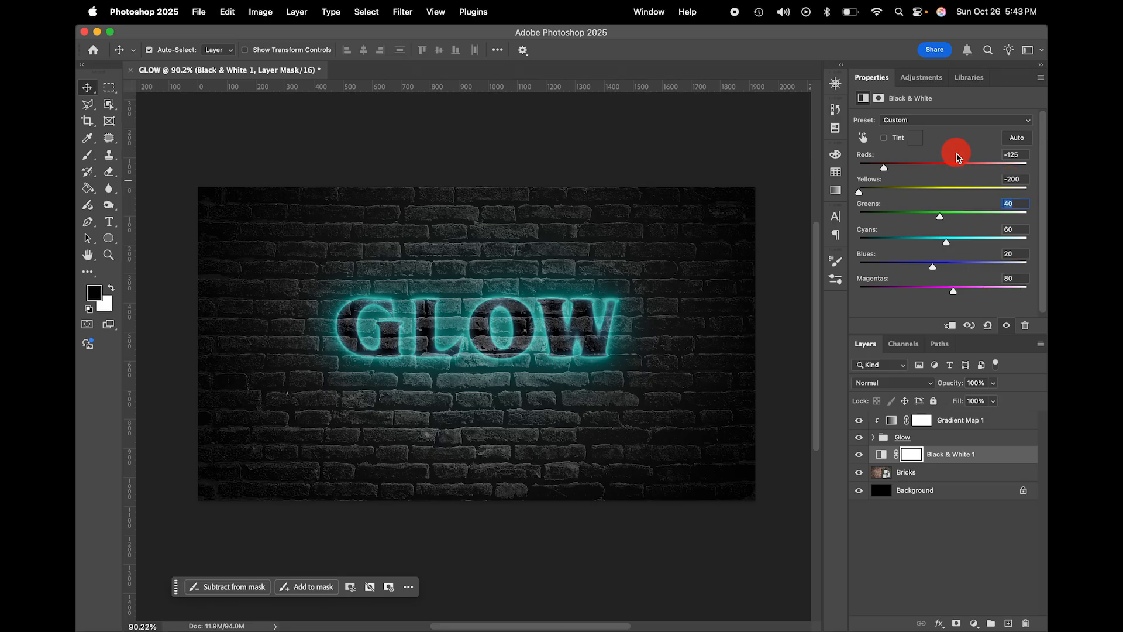
# - Add a Curves adjustment above Black & White and darken it with points at about input 133/output 71 and input 205/output 144
pyautogui.click(921, 77)
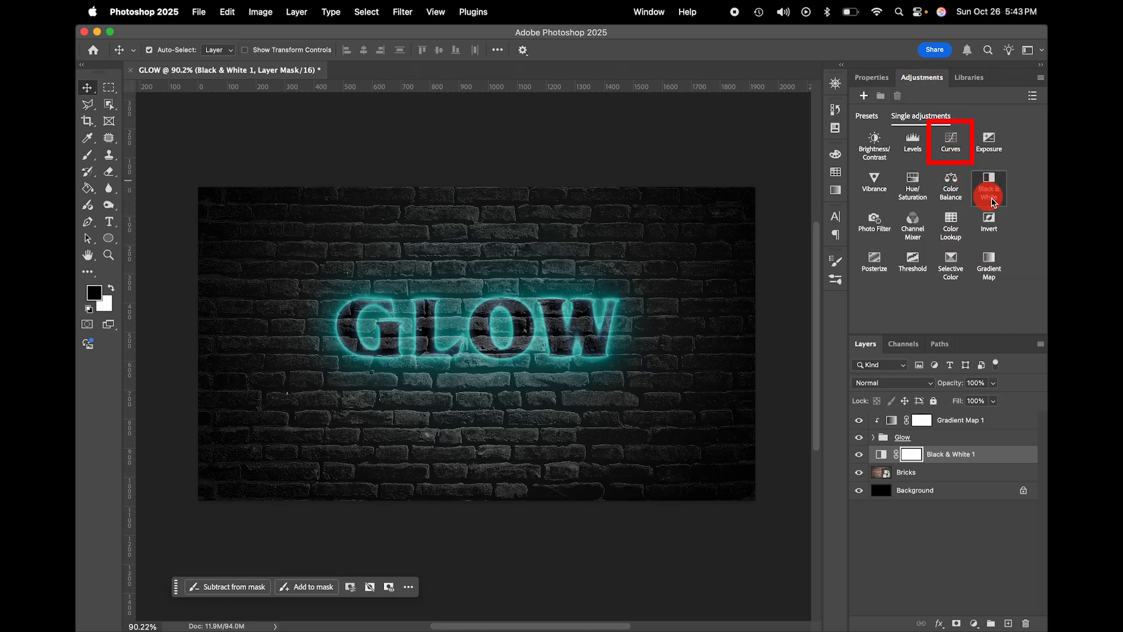
pyautogui.click(950, 141)
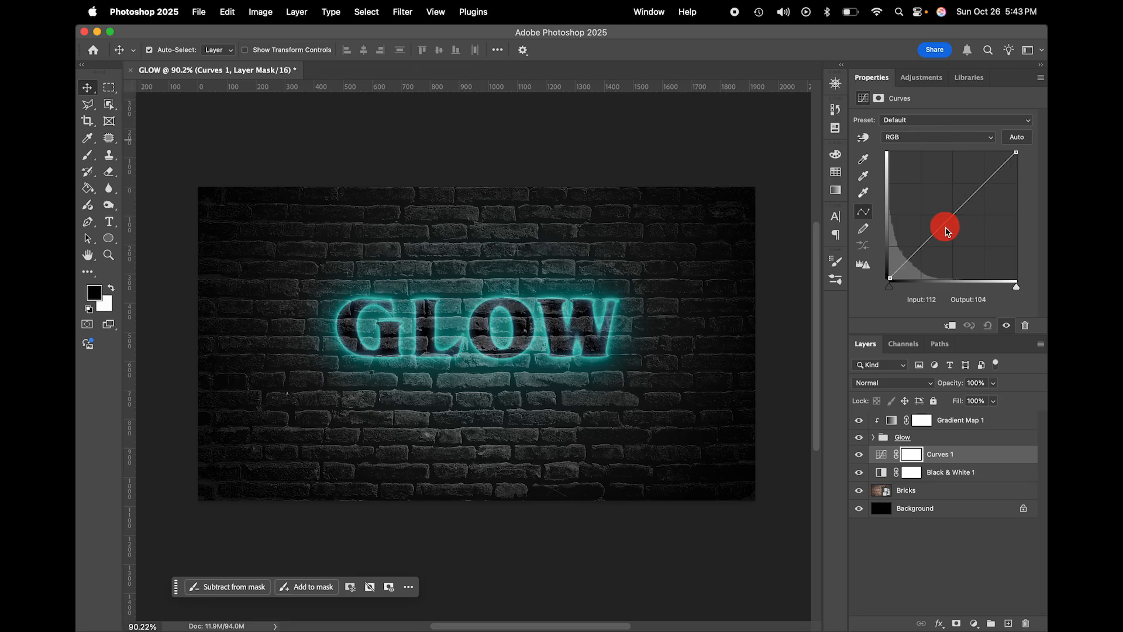
pyautogui.moveTo(941, 228); pyautogui.dragTo(955, 242)
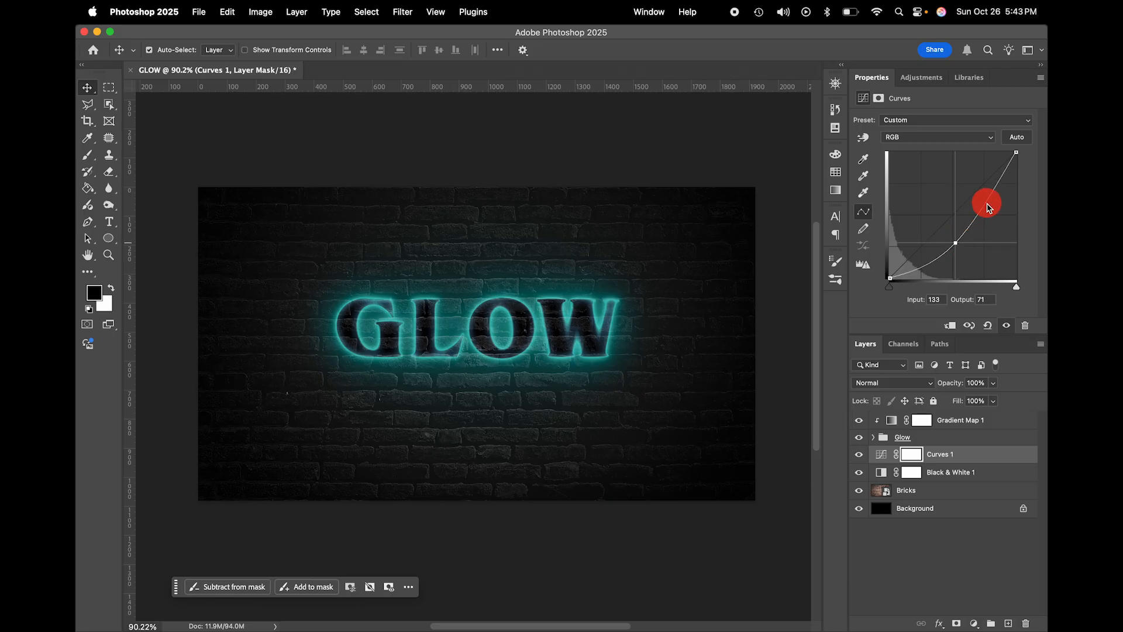
pyautogui.moveTo(987, 208); pyautogui.dragTo(992, 206)
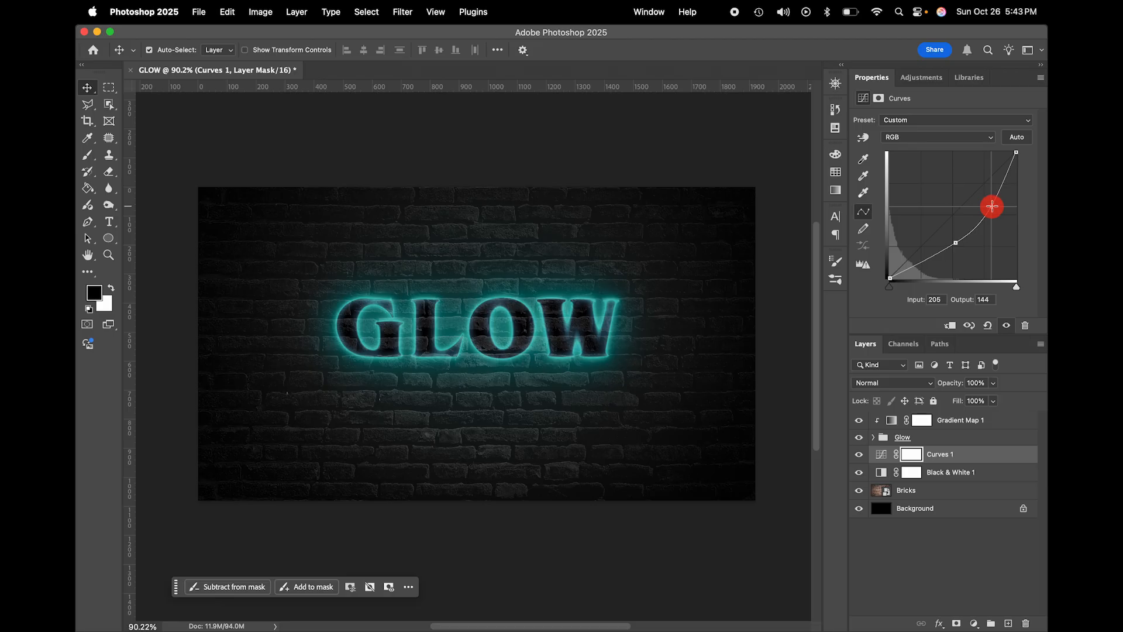
# - Lower the Bricks layer's opacity to 20%
pyautogui.click(955, 472)
pyautogui.click(948, 490)
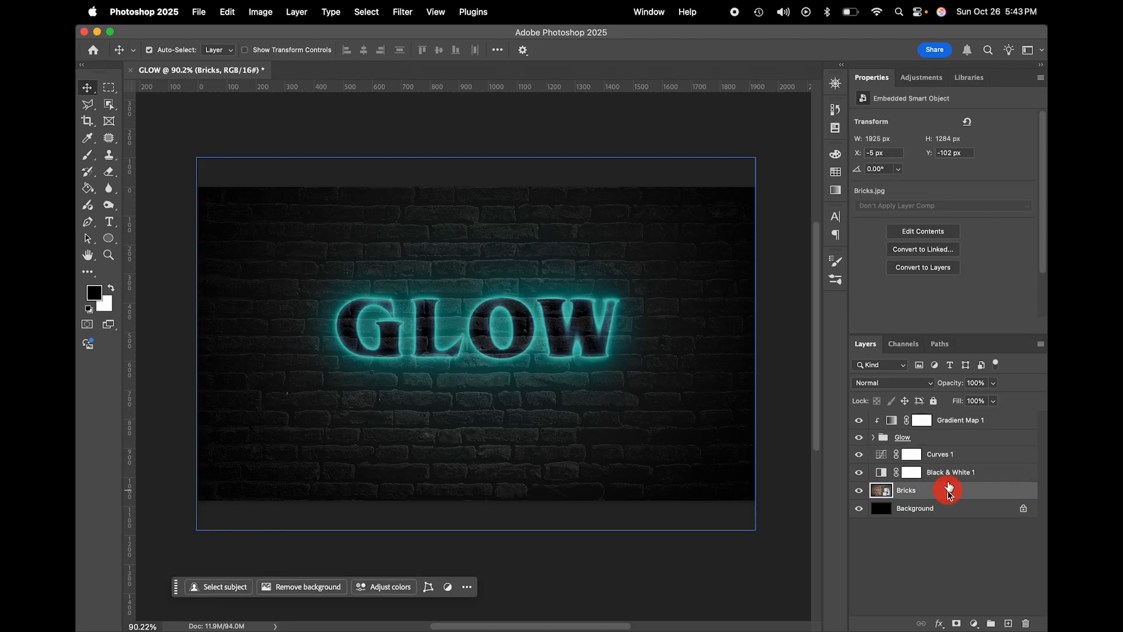
pyautogui.click(999, 386)
pyautogui.moveTo(997, 399); pyautogui.dragTo(951, 402)
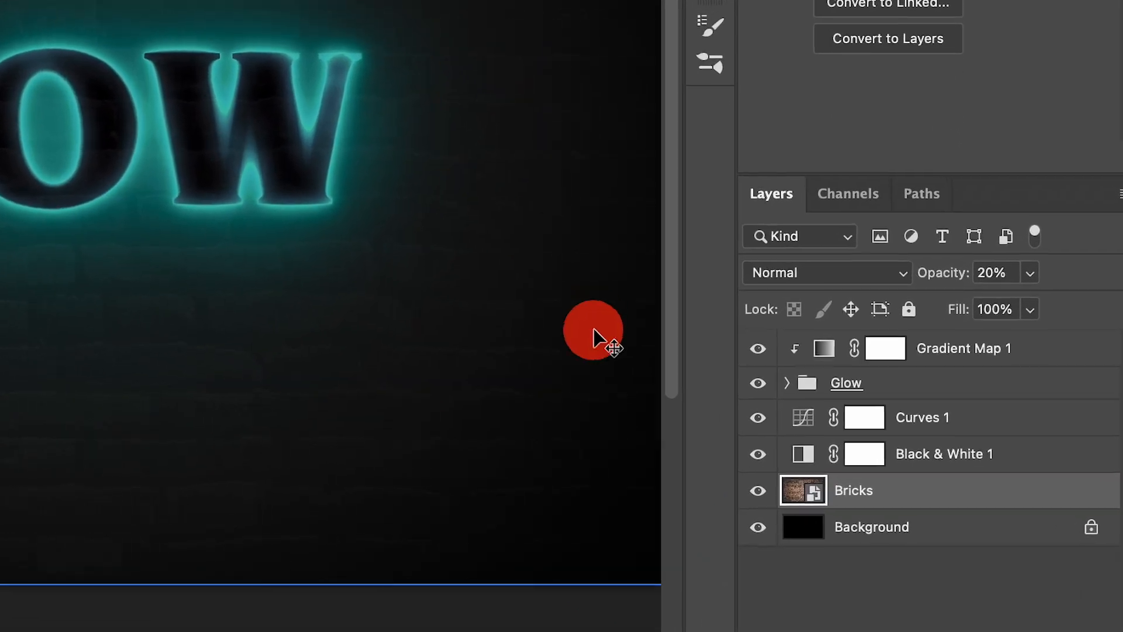
# - Expand the Glow group and open the contents of its original GLOW smart object for editing
pyautogui.click(861, 443)
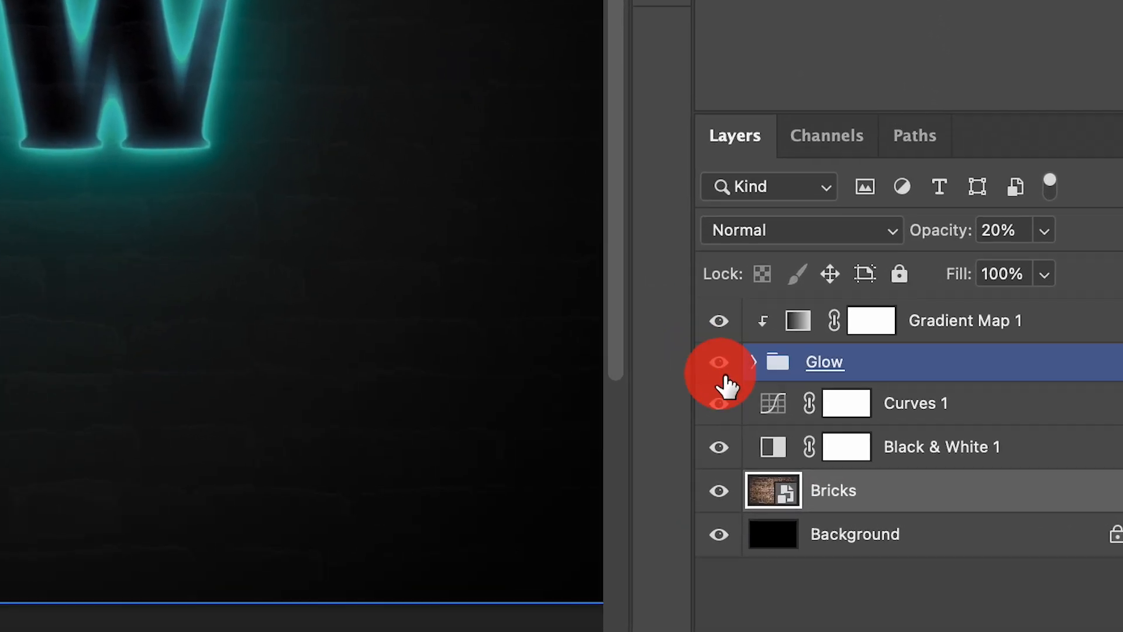
pyautogui.click(752, 362)
pyautogui.scroll(-5, 889, 559)
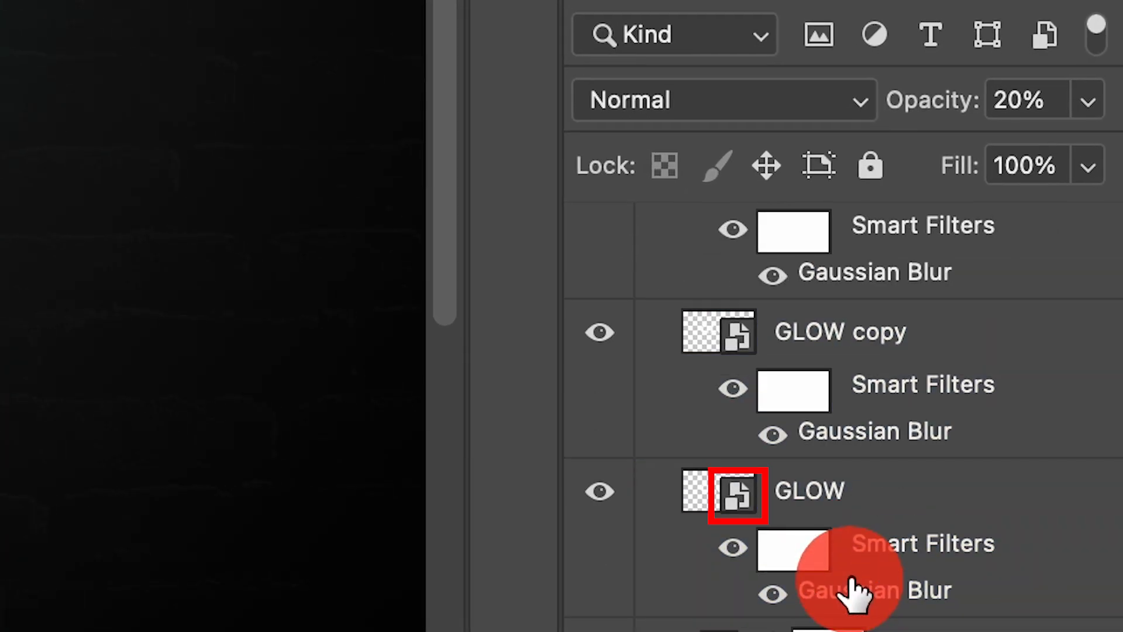
pyautogui.click(795, 492)
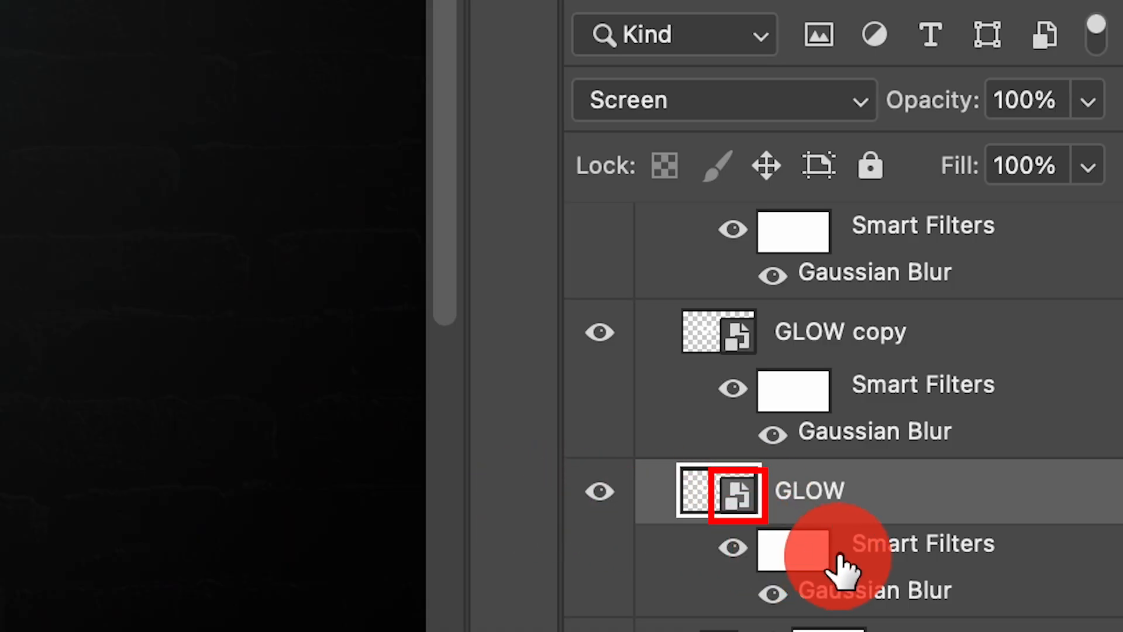
pyautogui.doubleClick(737, 496)
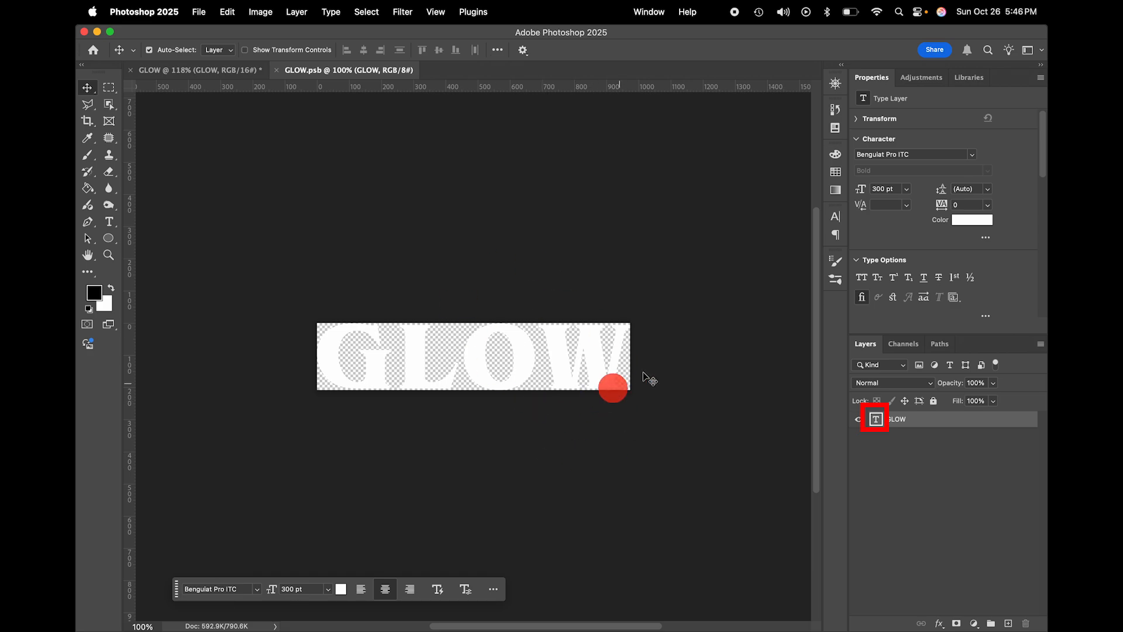
# - Change the font of the GLOW text in the smart object to Abolition Regular
pyautogui.doubleClick(876, 419)
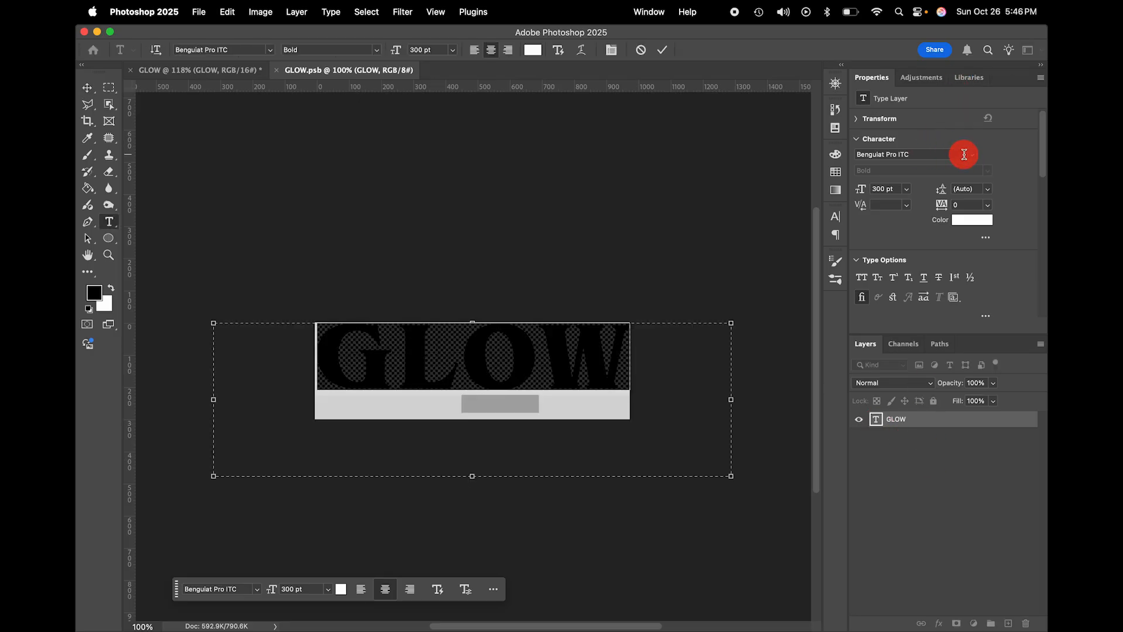
pyautogui.click(973, 156)
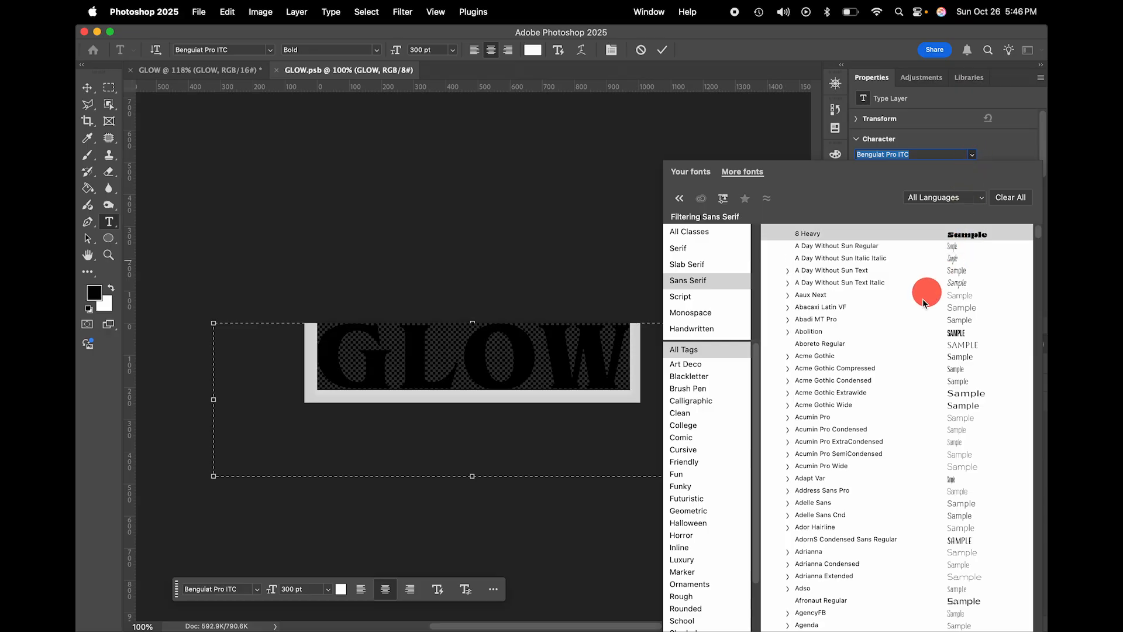
pyautogui.click(899, 331)
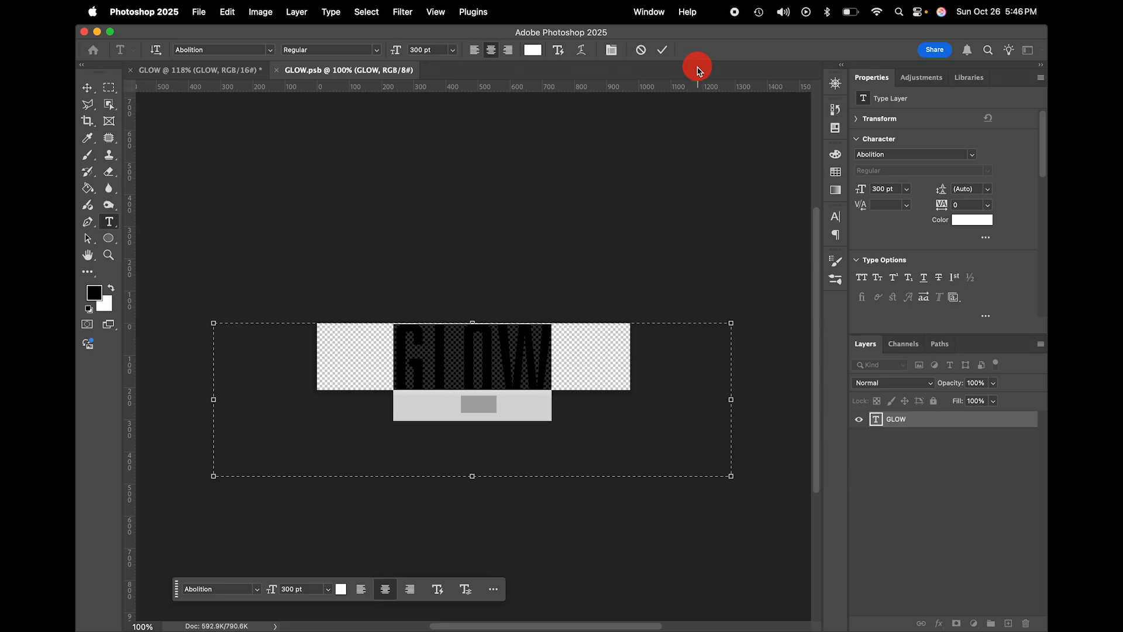
pyautogui.click(660, 51)
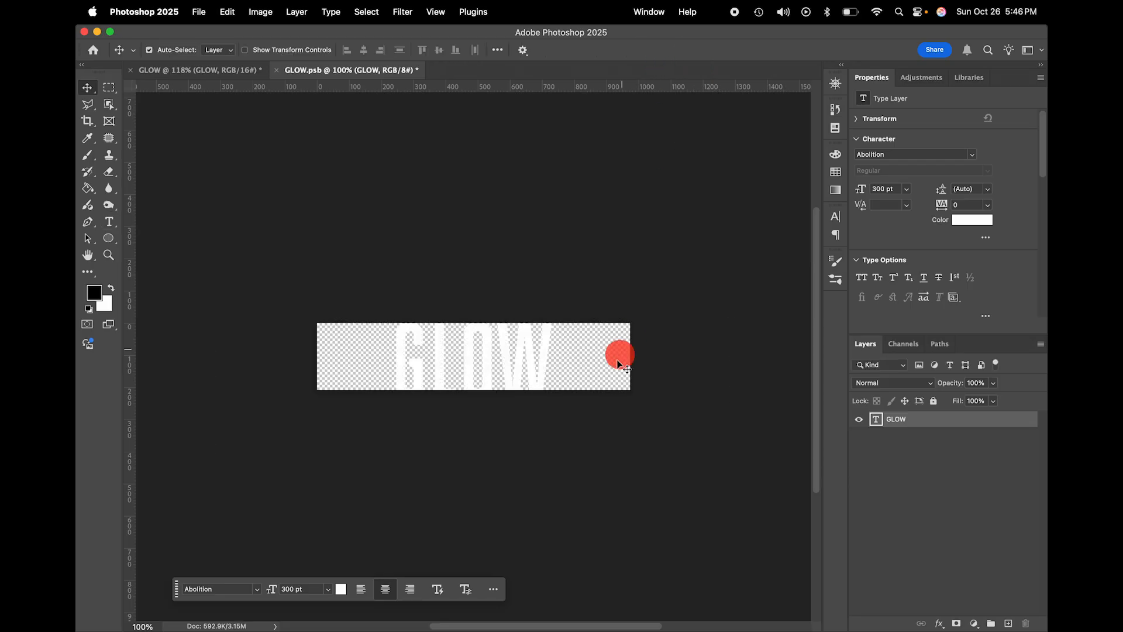
# - Reduce the font size of the GLOW text to 262 pt
pyautogui.doubleClick(876, 420)
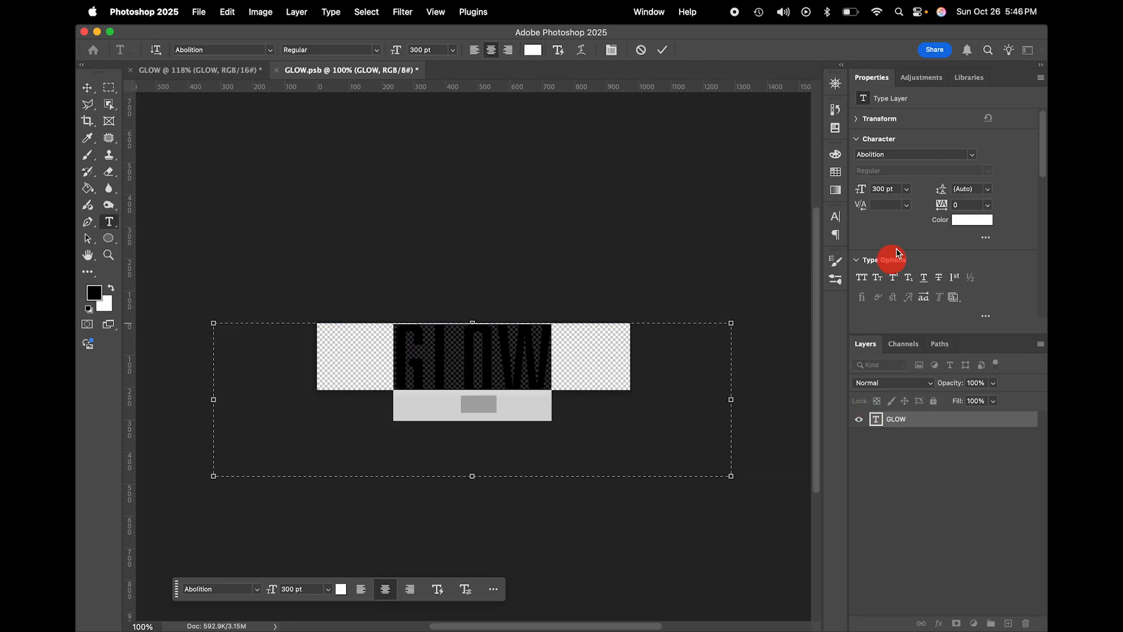
pyautogui.click(885, 188)
pyautogui.press('Down')
pyautogui.press('Down')
pyautogui.press('Down')
pyautogui.press('Down')
pyautogui.press('Down')
pyautogui.press('Down')
pyautogui.press('Down')
pyautogui.press('Down')
pyautogui.press('Down')
pyautogui.press('Down')
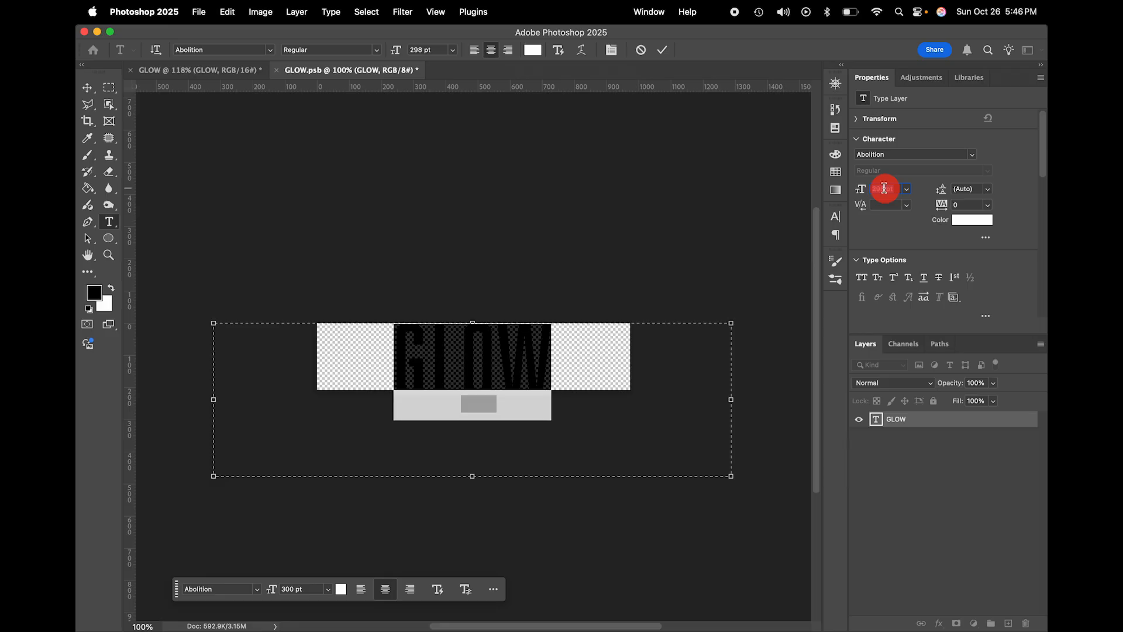
pyautogui.press('Down')
pyautogui.press('Down')
pyautogui.press('Down')
pyautogui.press('Down')
pyautogui.press('Down')
pyautogui.press('Down')
pyautogui.press('Down')
pyautogui.press('Down')
pyautogui.press('Down')
pyautogui.press('Down')
pyautogui.press('Down')
pyautogui.press('Down')
pyautogui.press('Down')
pyautogui.press('Down')
pyautogui.press('Down')
pyautogui.press('Down')
pyautogui.press('Down')
pyautogui.press('Down')
pyautogui.press('Down')
pyautogui.press('Down')
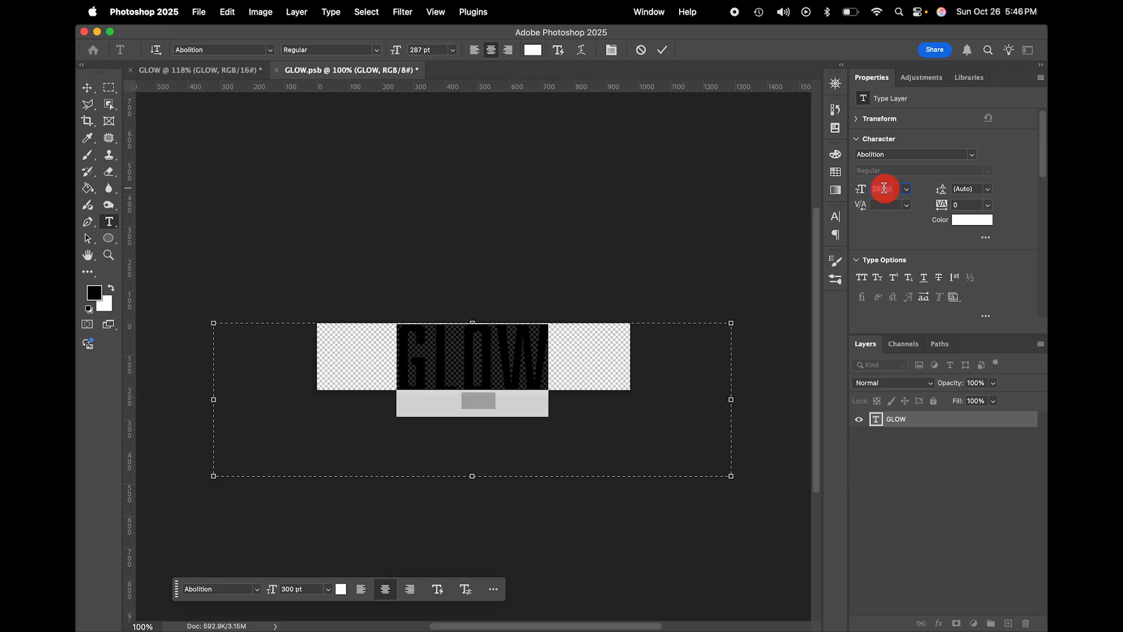
pyautogui.click(610, 120)
# - Check the glow text in the main GLOW document, and return to the GLOW.psb contents
pyautogui.click(176, 73)
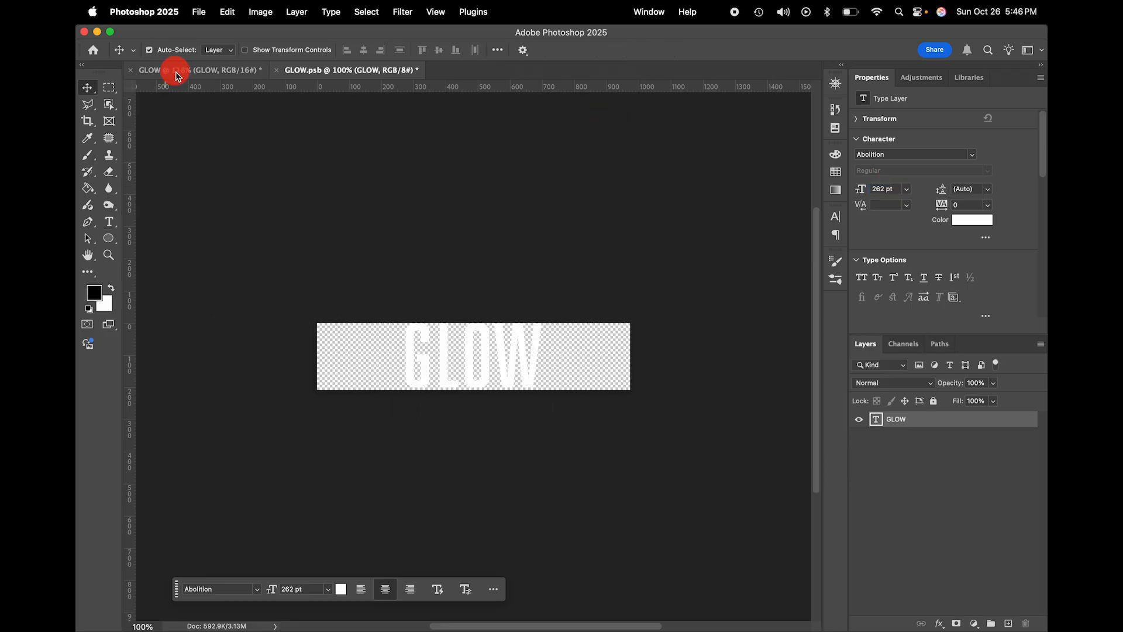
pyautogui.click(176, 74)
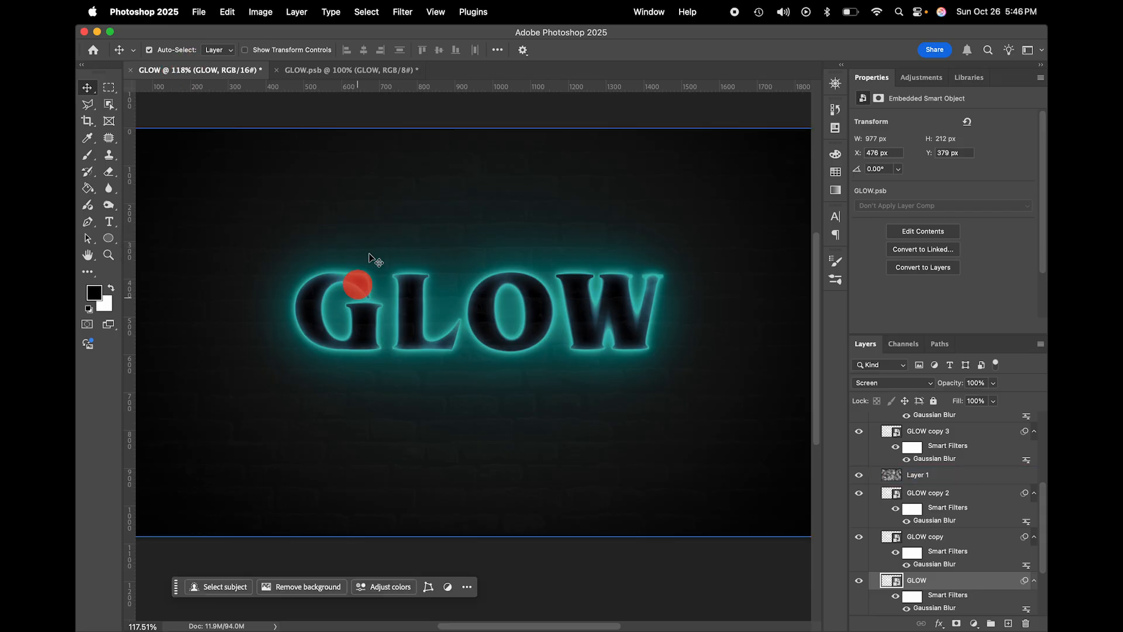
pyautogui.click(351, 209)
pyautogui.click(335, 72)
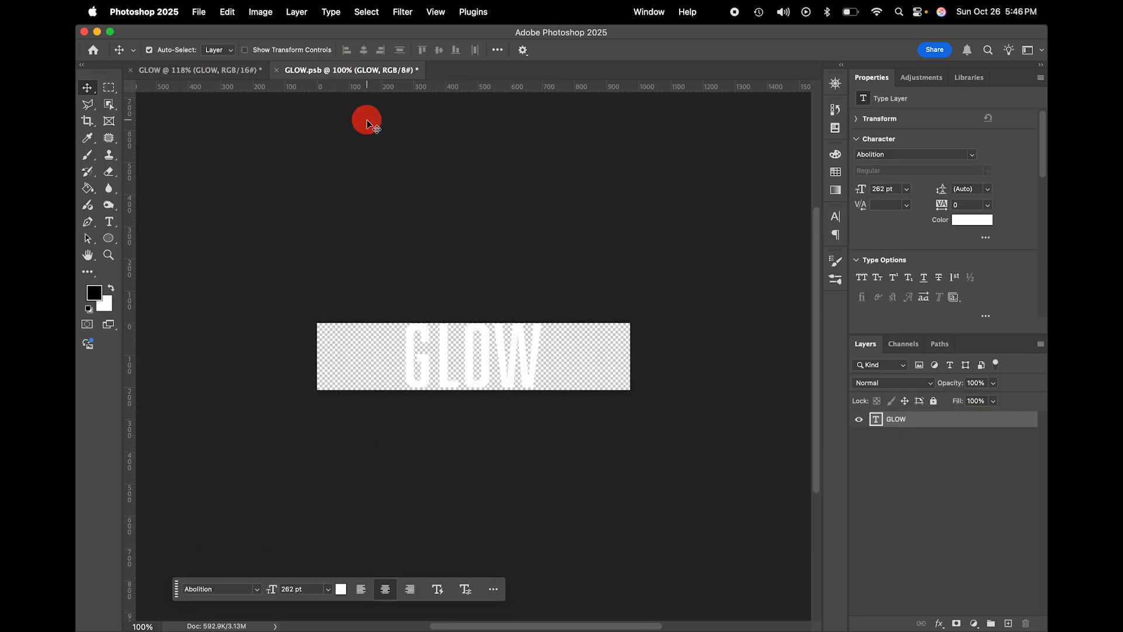
# - Save the edited GLOW.psb smart object contents and view the glow text in the main GLOW document
pyautogui.click(198, 12)
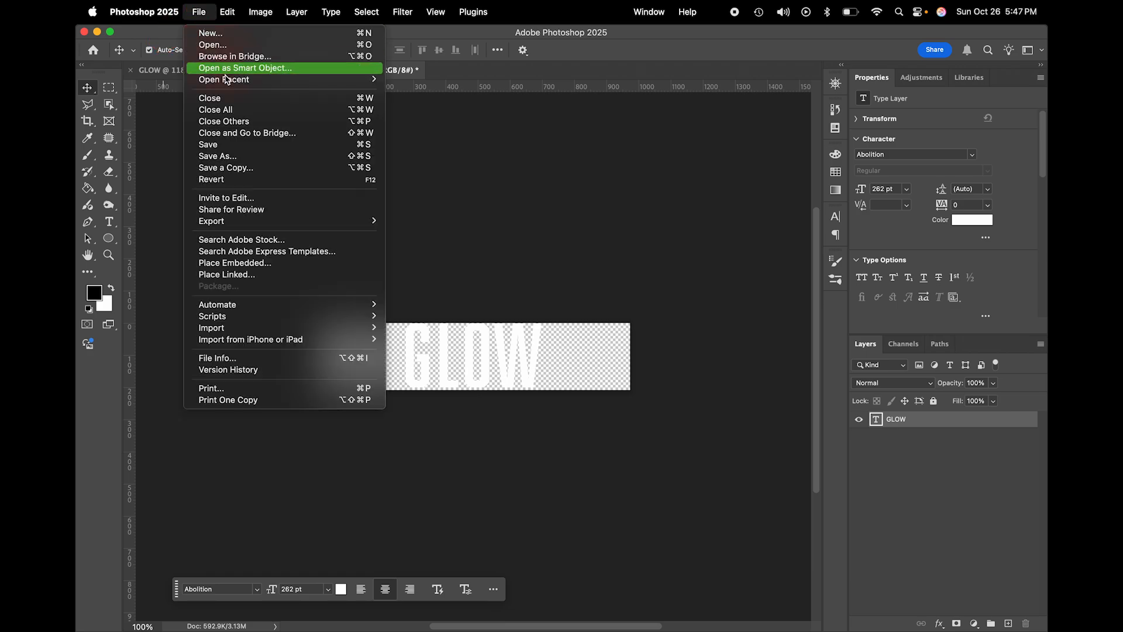
pyautogui.click(228, 148)
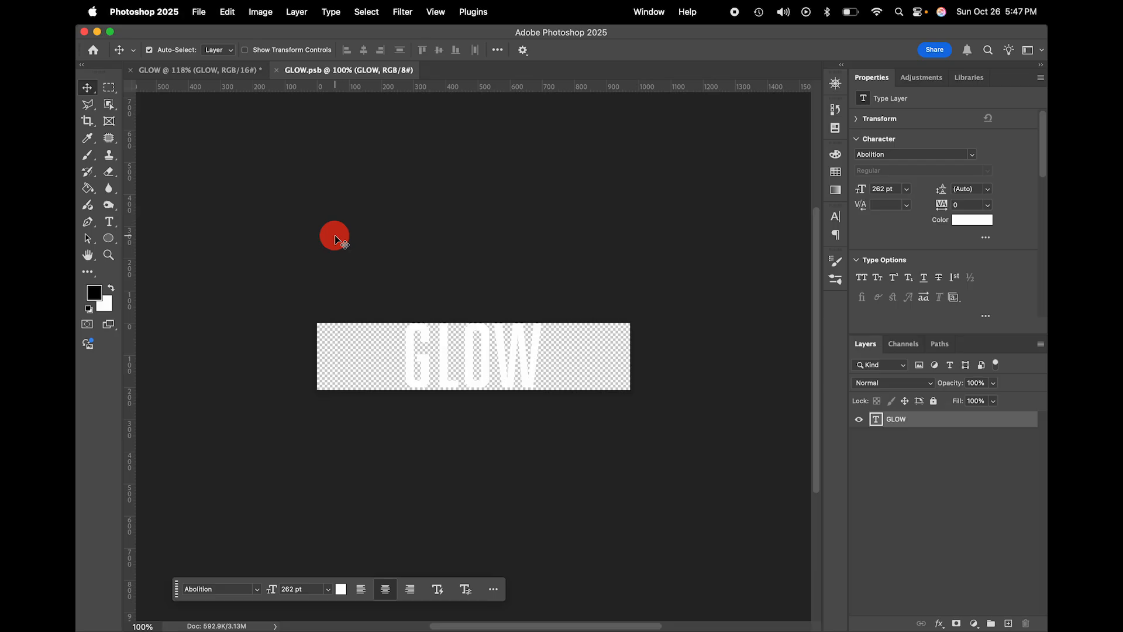
pyautogui.click(194, 70)
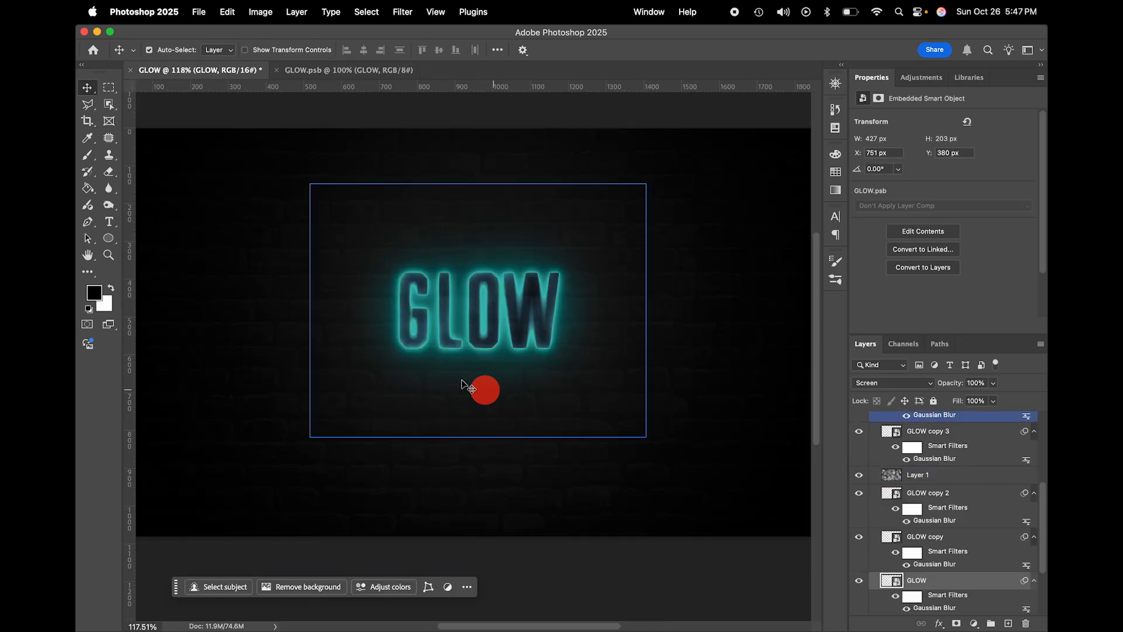
pyautogui.click(492, 412)
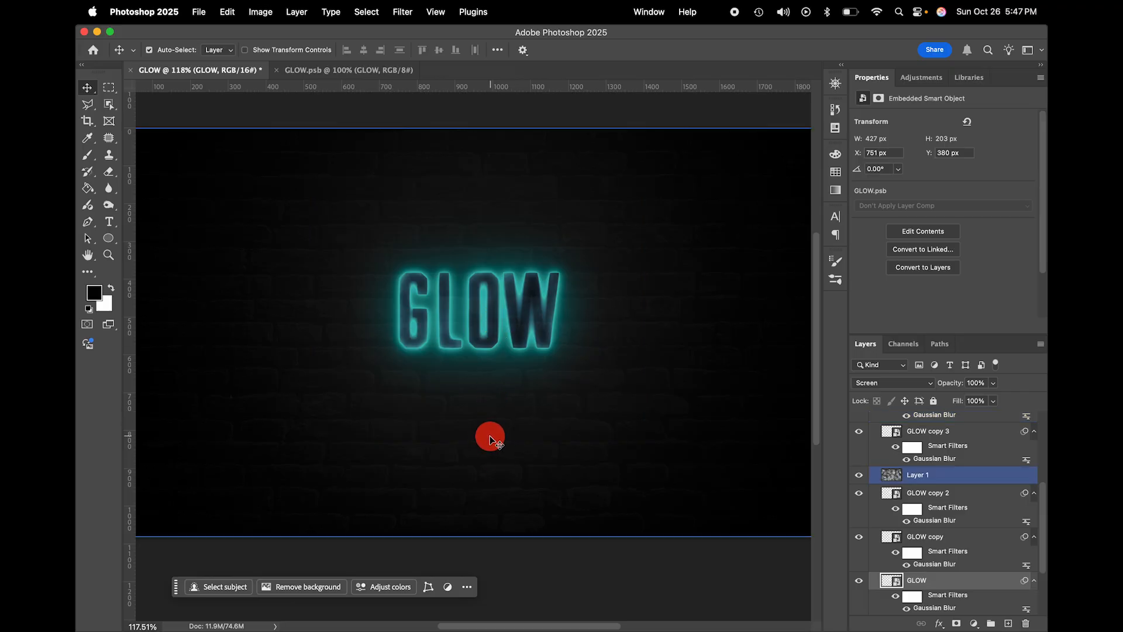
pyautogui.hscroll(-3, 479, 436)
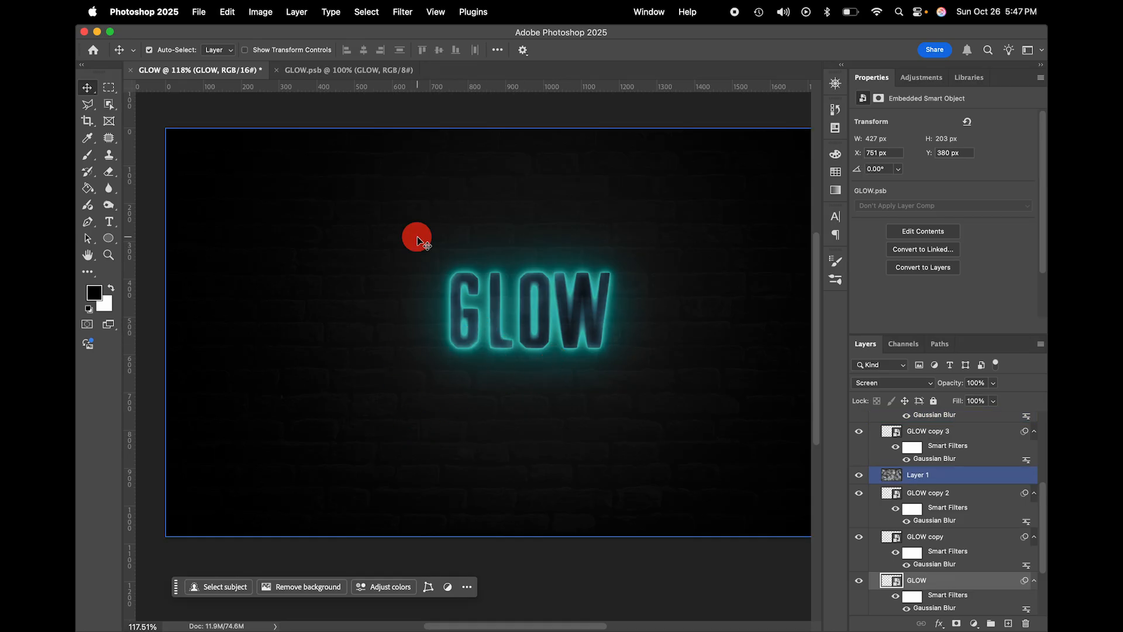
pyautogui.click(326, 100)
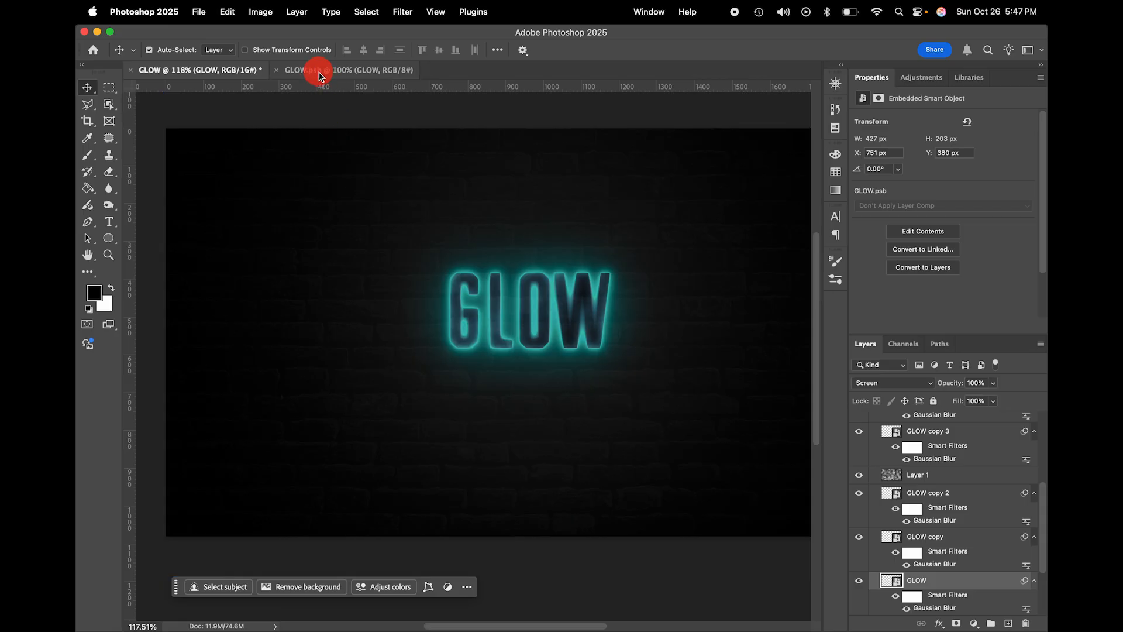